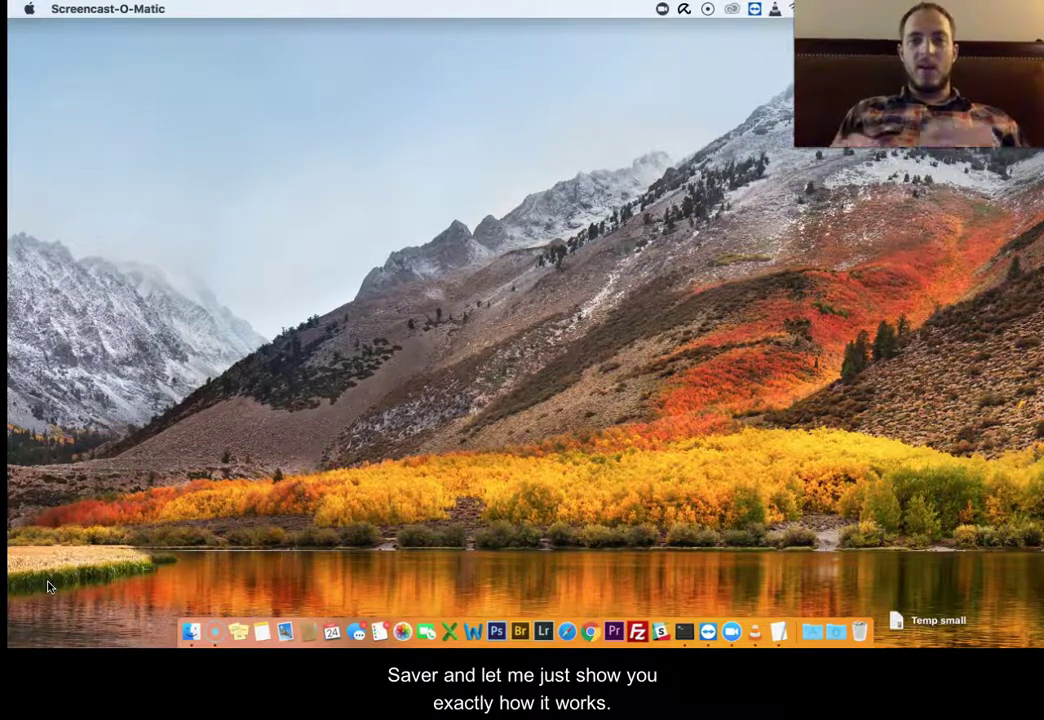
Step: Bring up the Debt_Consolidation folder in Finder and call up actions for the 32 selected .txt articles
left_click(46, 588)
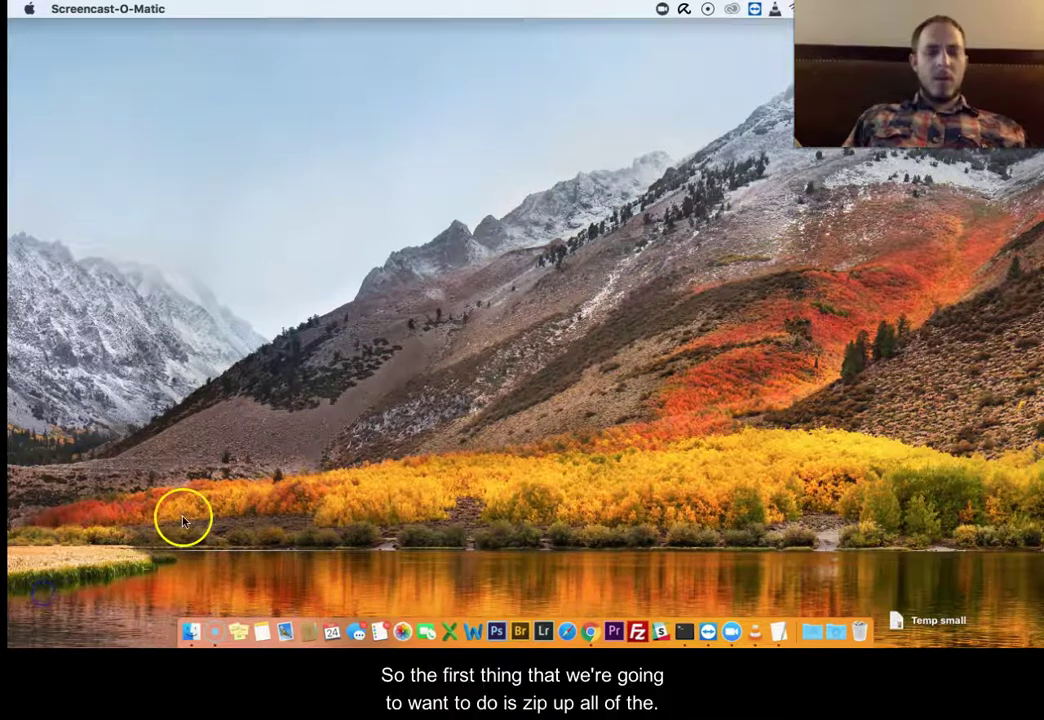
left_click(194, 634)
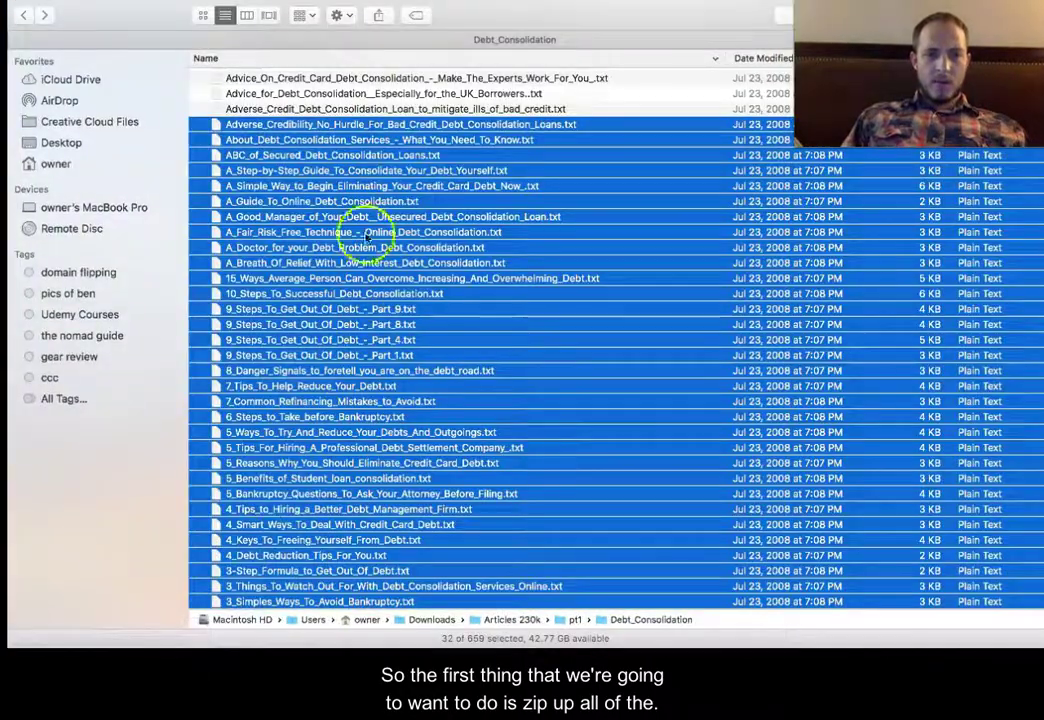
scroll(430, 180, "up", 2)
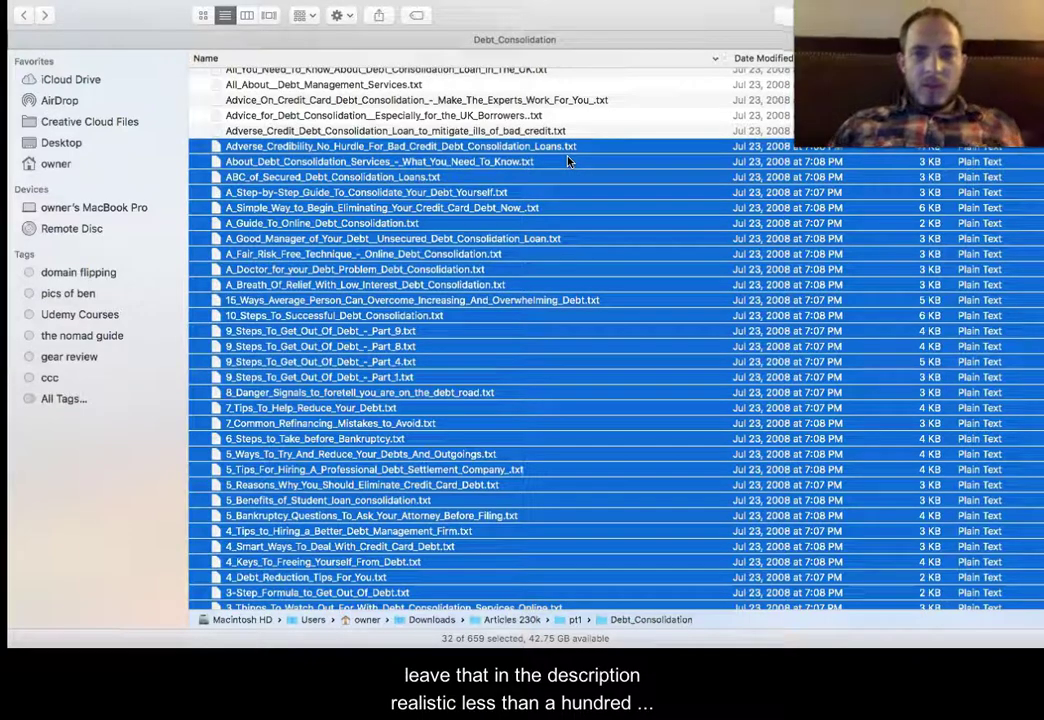
scroll(448, 377, "down", 3)
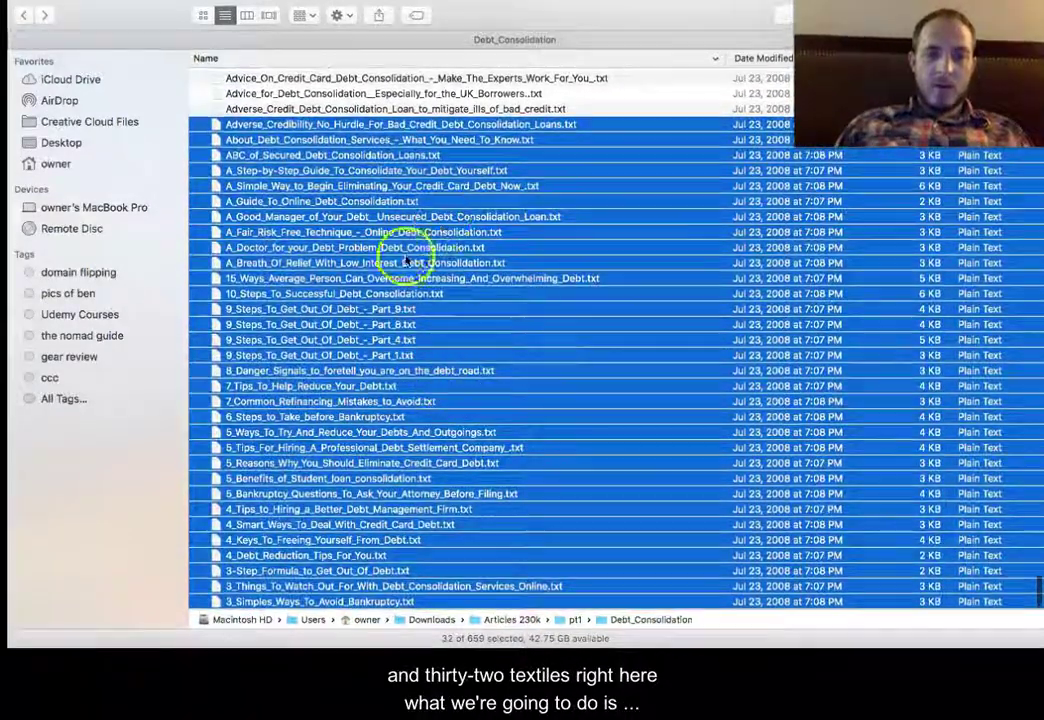
right_click(405, 256)
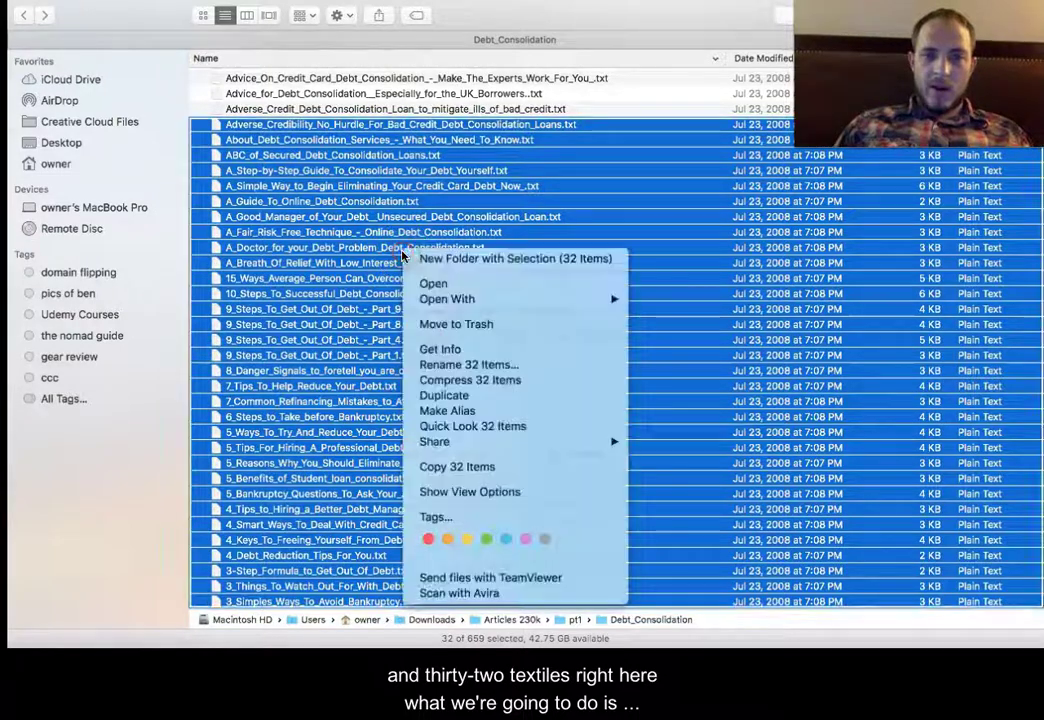
Step: Zip the 32 articles, rename the archive to 'Debt Cons 1.zip', and move it into Downloads
left_click(455, 380)
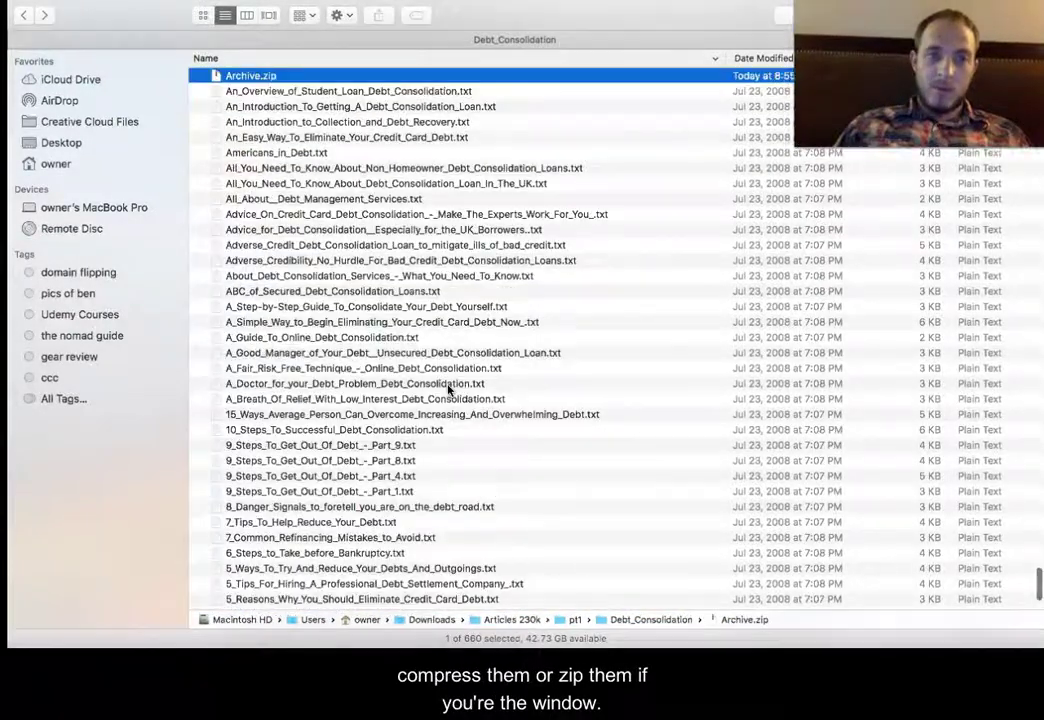
right_click(294, 79)
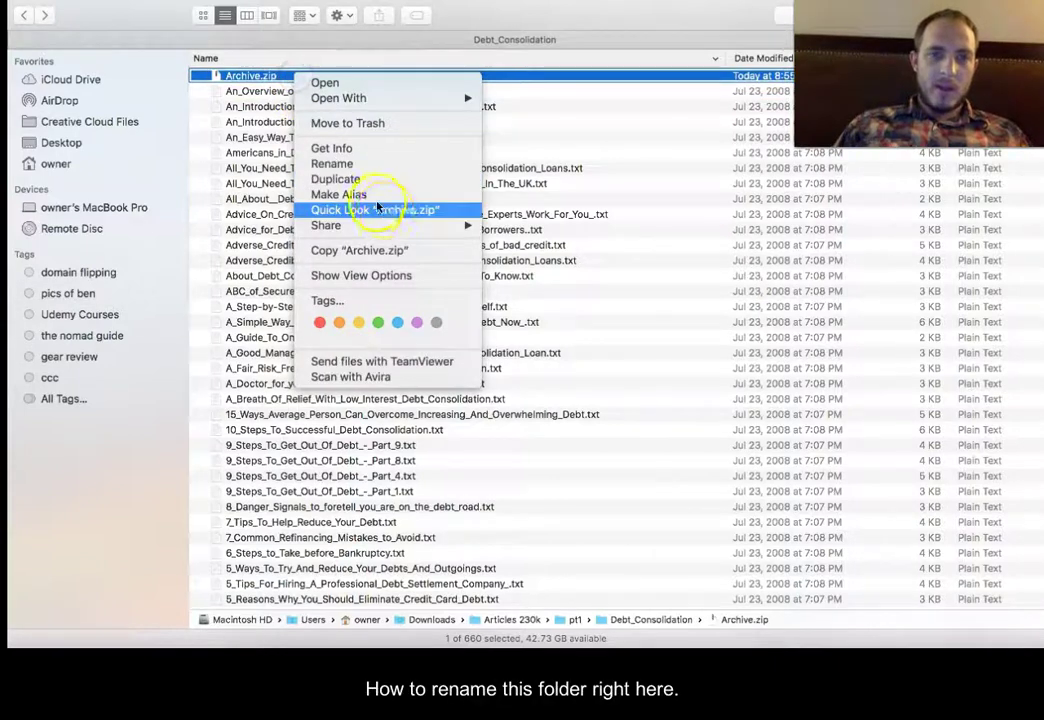
left_click(361, 168)
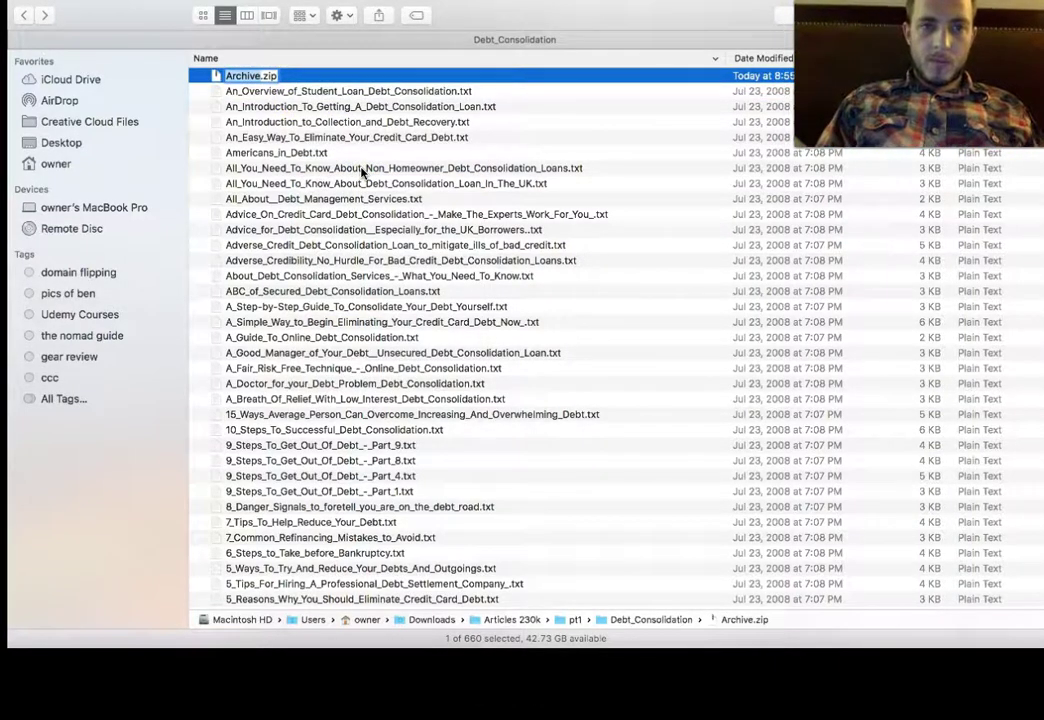
left_click(237, 75)
type("Debt Cons 1")
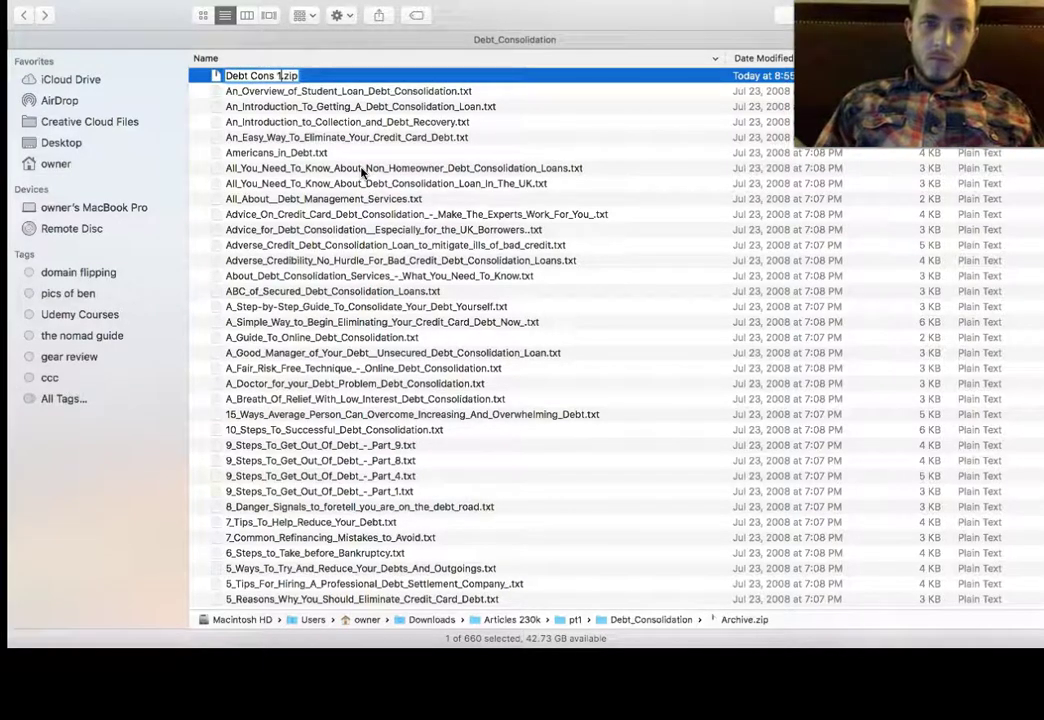
key("Return")
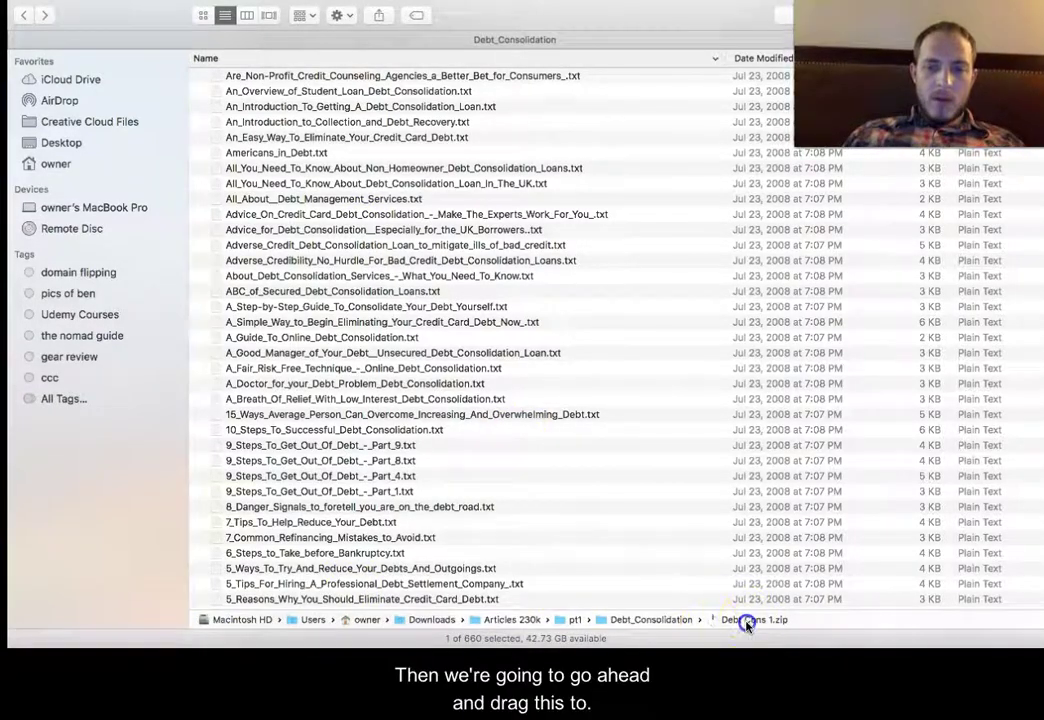
left_click_drag(745, 624, 458, 628)
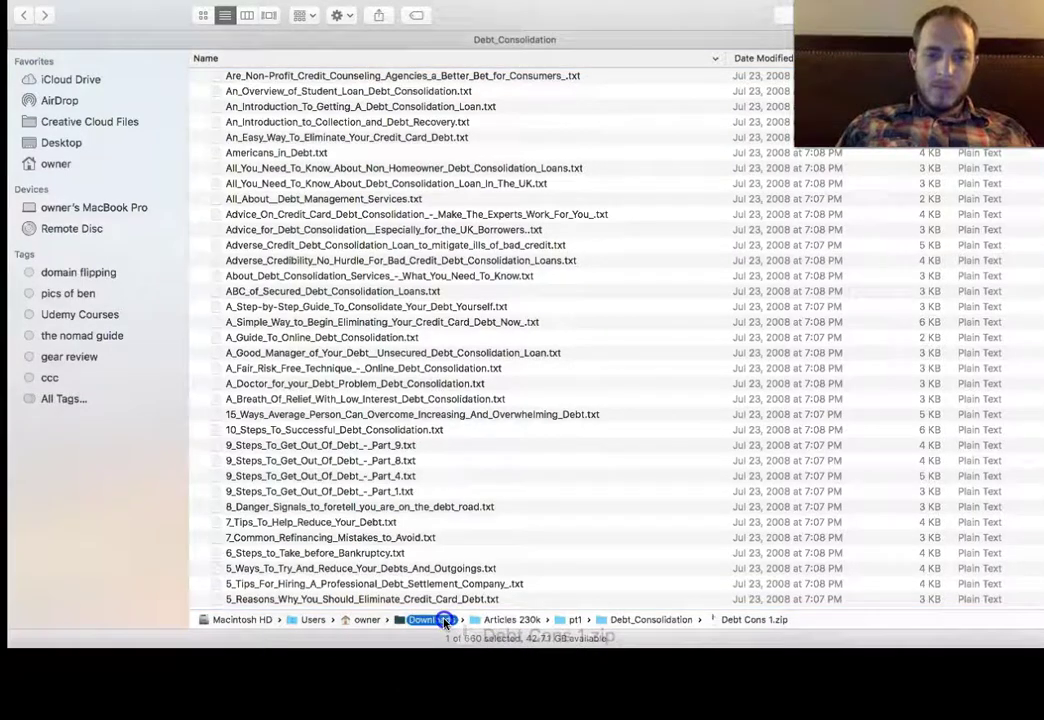
left_click_drag(449, 624, 445, 624)
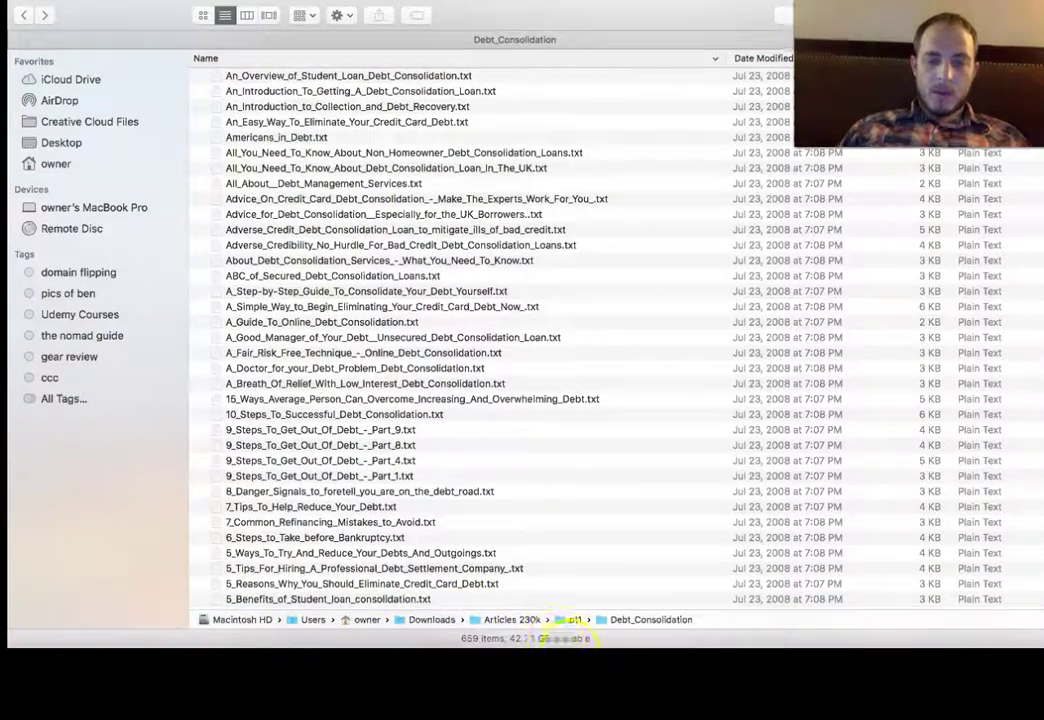
Step: Return to Chrome, dismiss the leftover file dialog, and go to the WP Import plugin page
mouse_move(581, 642)
left_click(591, 632)
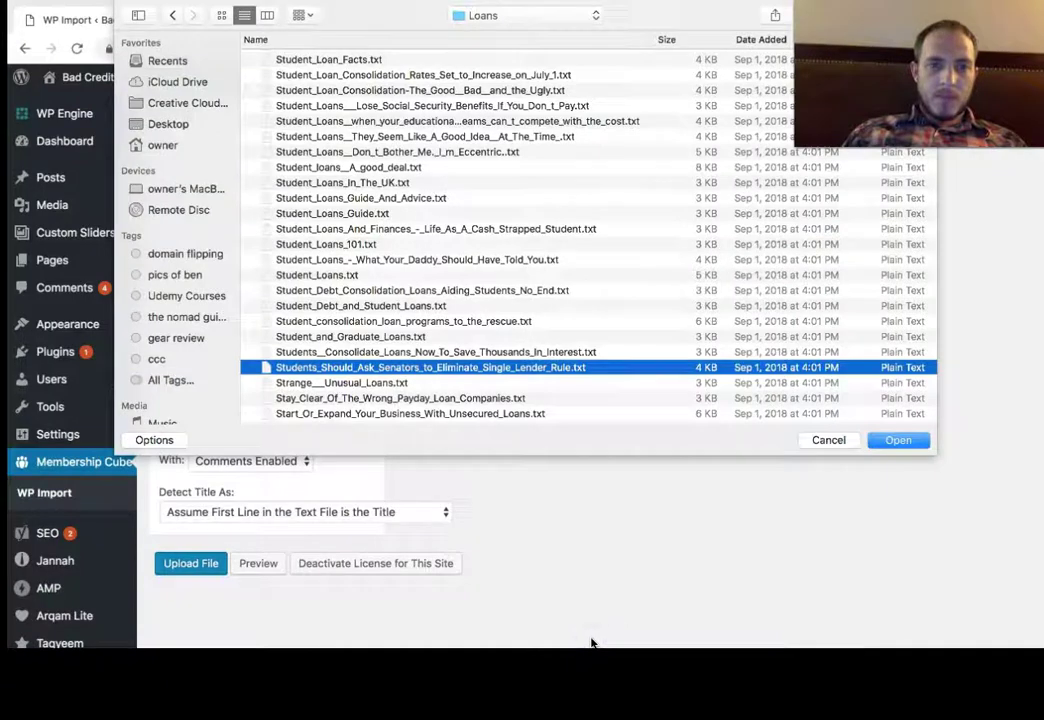
left_click(822, 441)
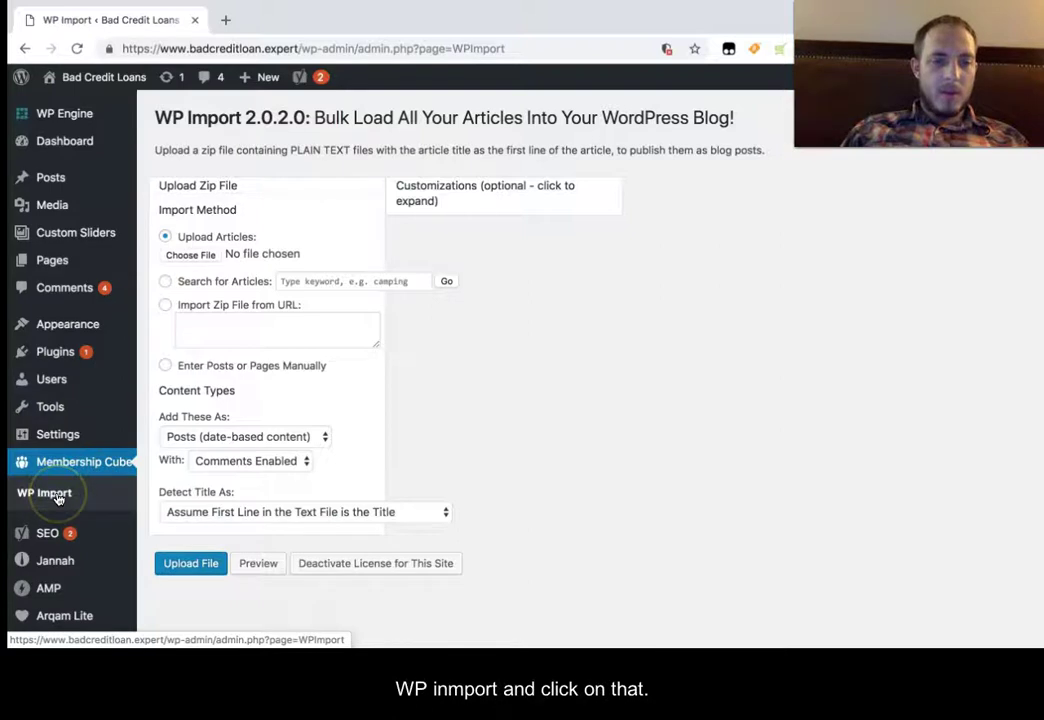
left_click(195, 297)
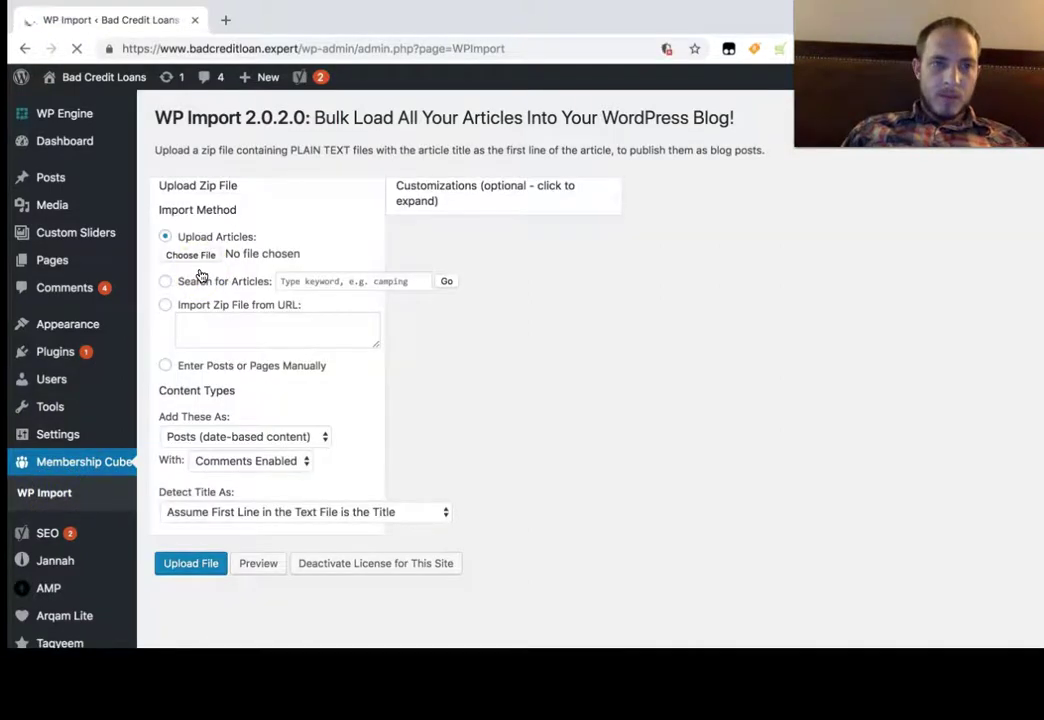
Step: Attach 'Debt Cons 1.zip' from the owner's Downloads folder as the upload file
left_click(207, 259)
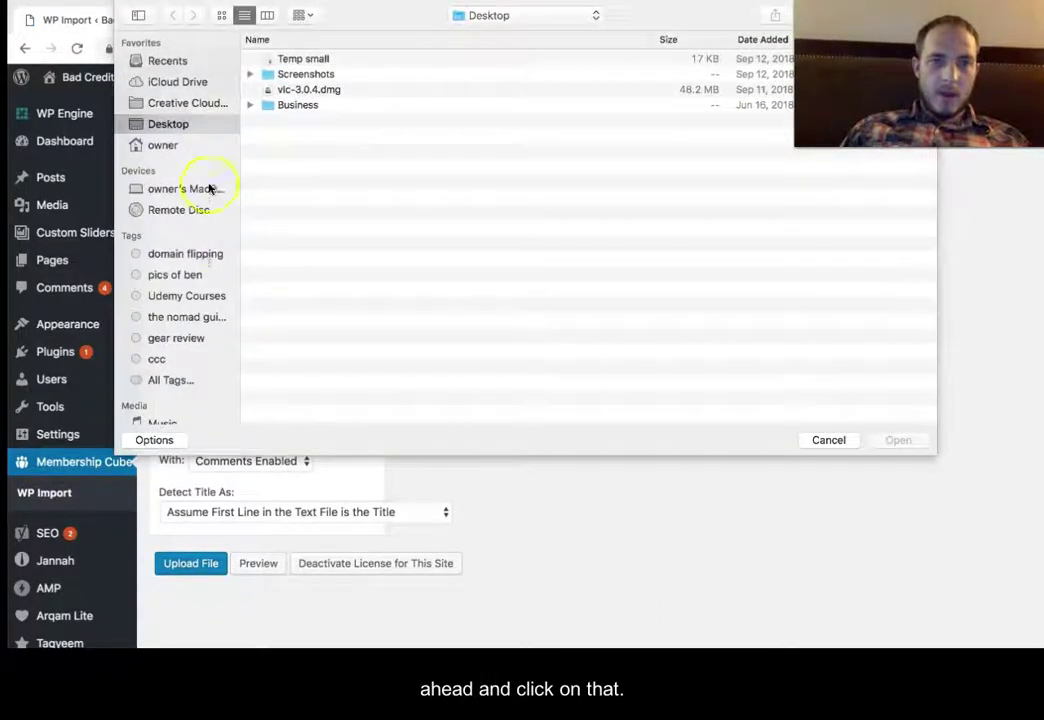
left_click(183, 128)
left_click(168, 145)
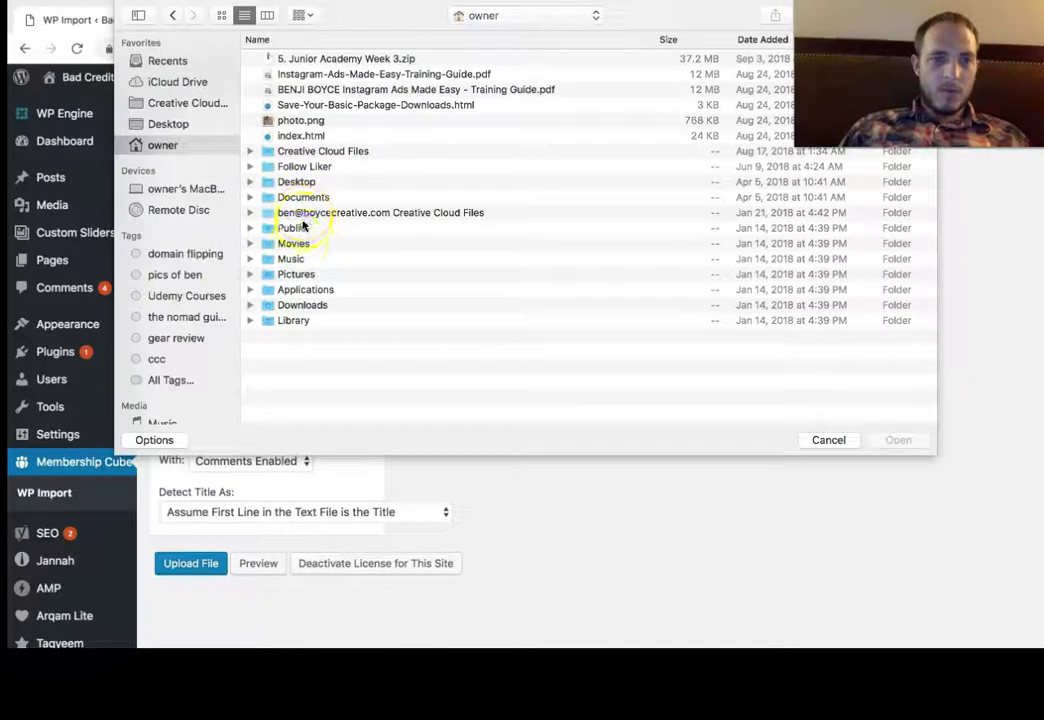
left_click(300, 305)
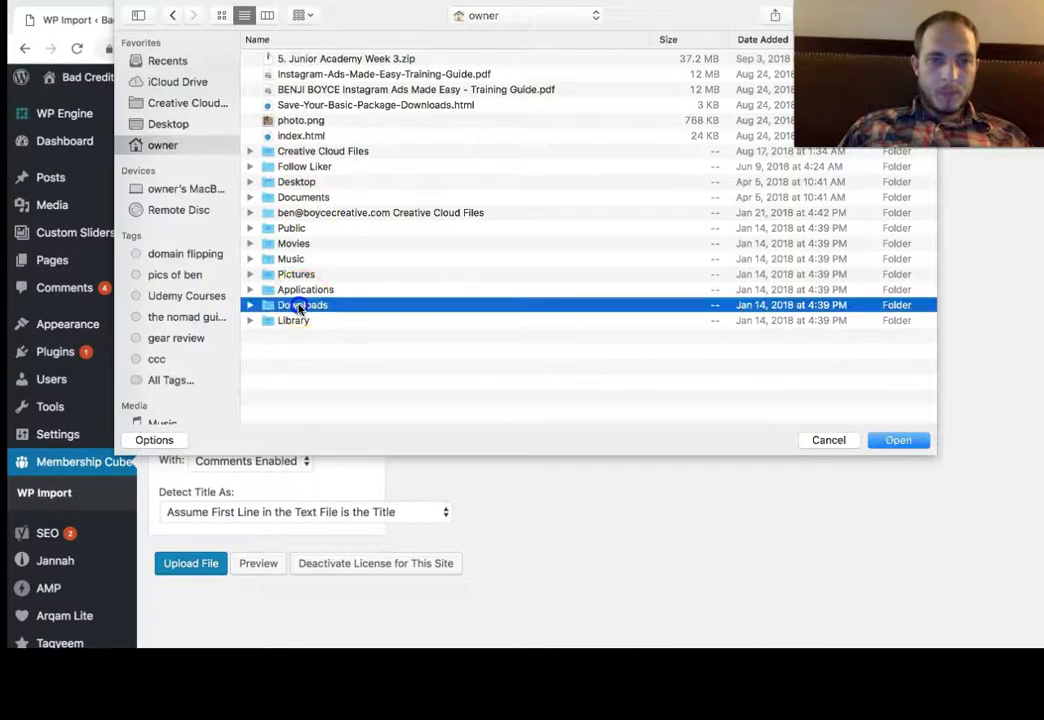
double_click(300, 307)
left_click(341, 62)
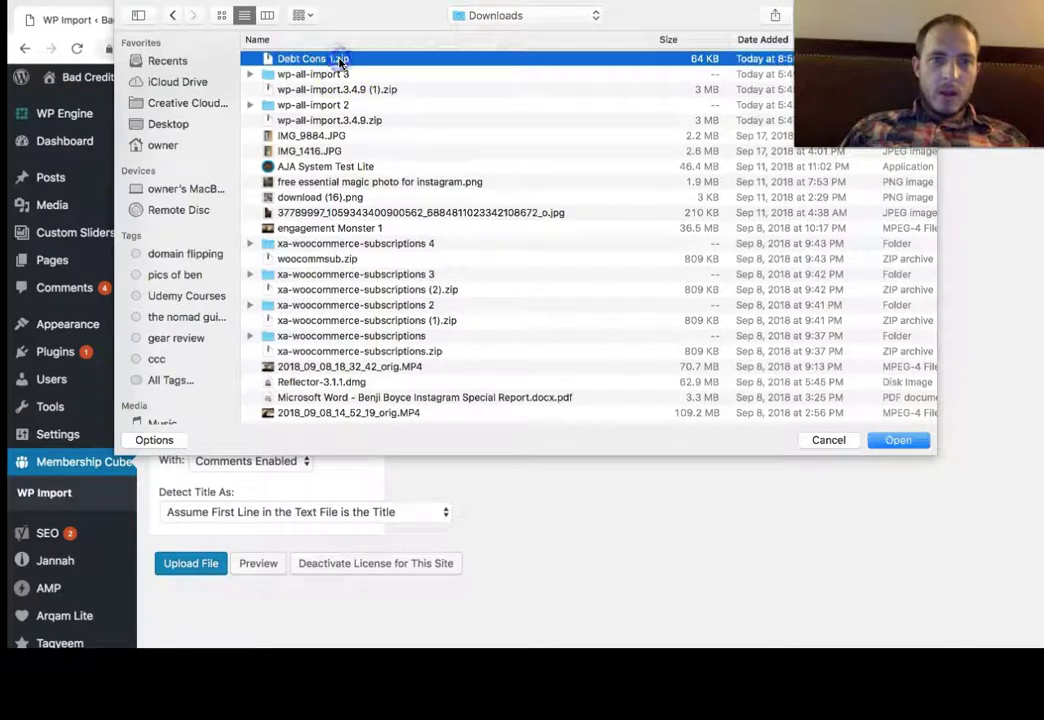
left_click(878, 430)
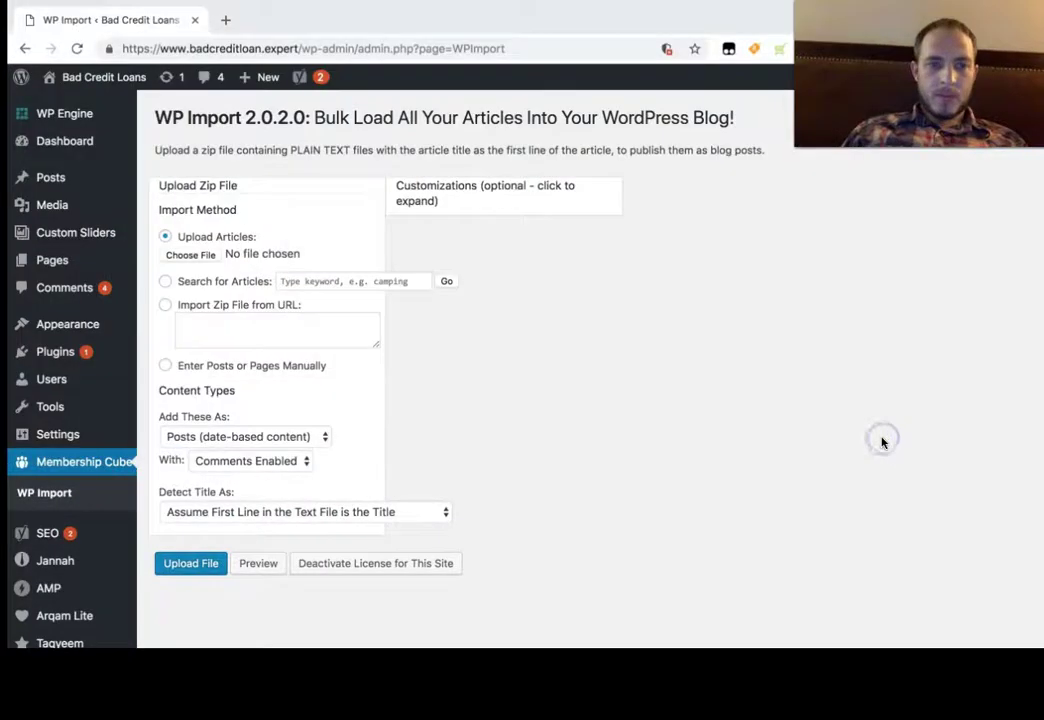
Step: Set Detect Title As to 'Detect from Filename (No Title Inside Document)'
left_click(282, 516)
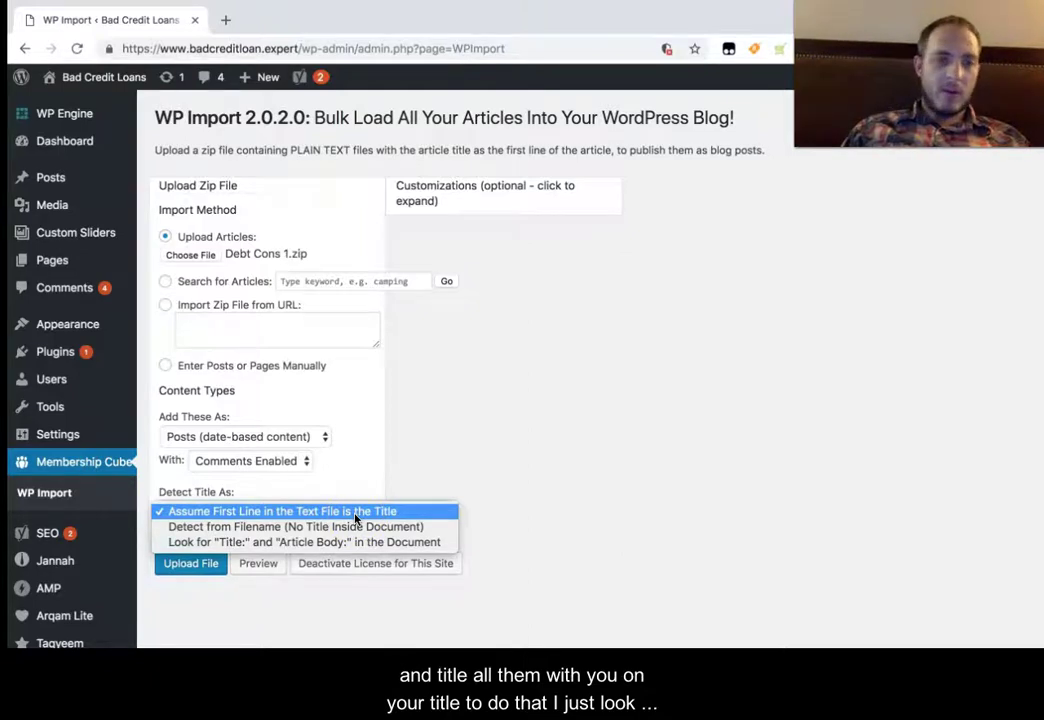
left_click(284, 527)
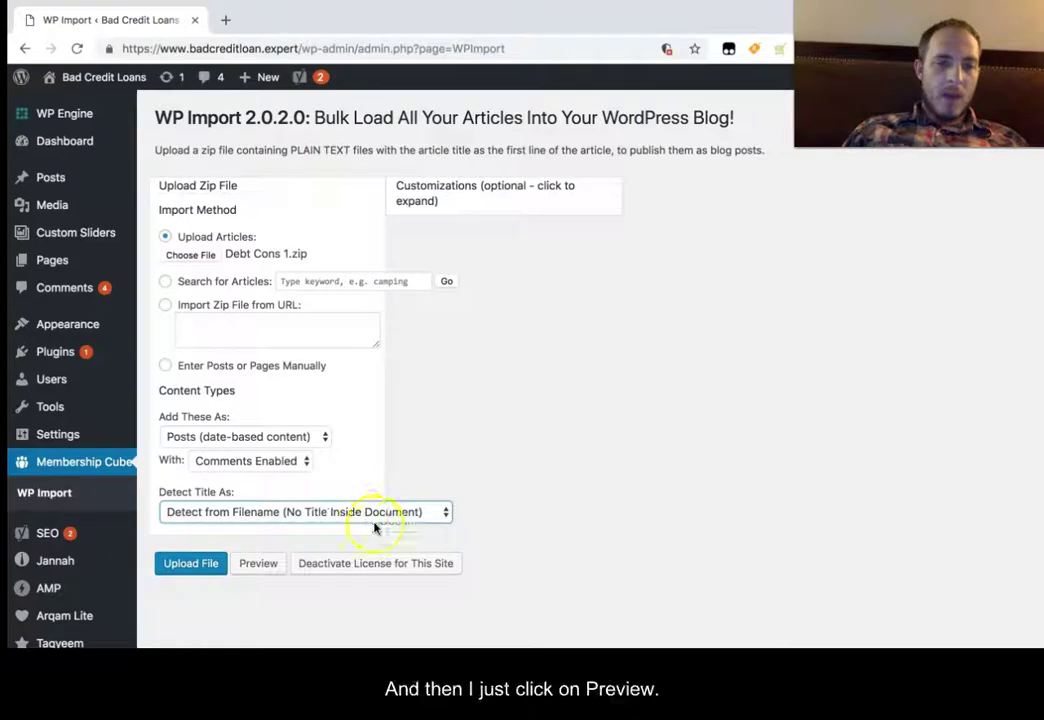
Step: Preview the uploaded articles, review them in the Upload Preview, and continue the import
left_click(257, 564)
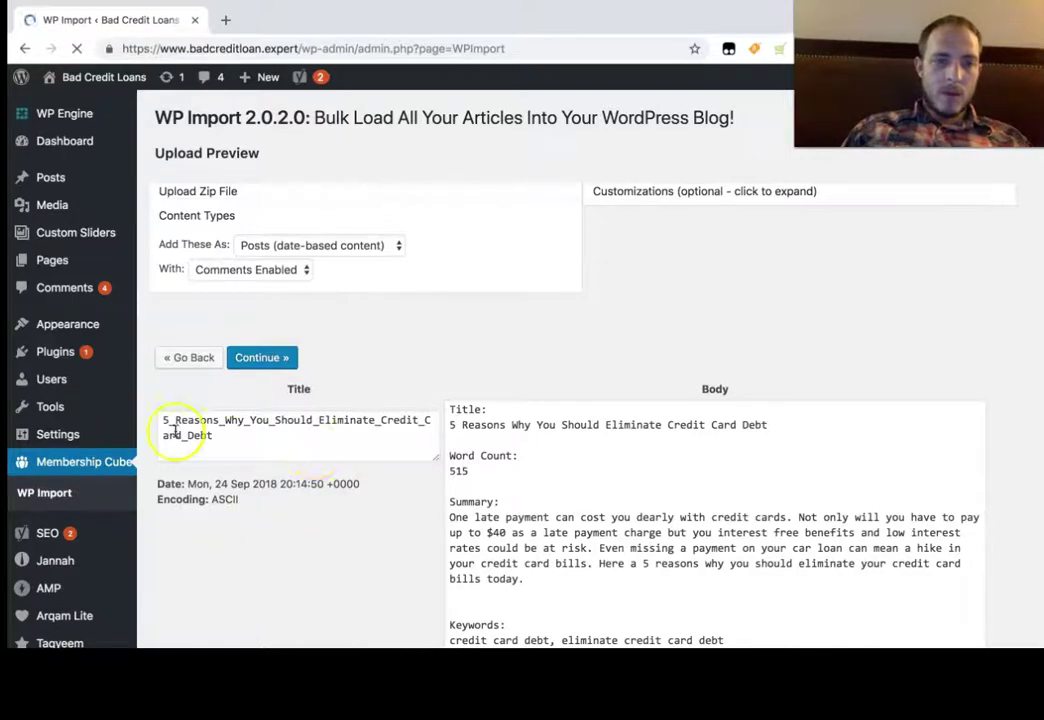
scroll(604, 452, "down", 2)
scroll(604, 453, "down", 4)
scroll(604, 454, "down", 4)
scroll(604, 455, "down", 4)
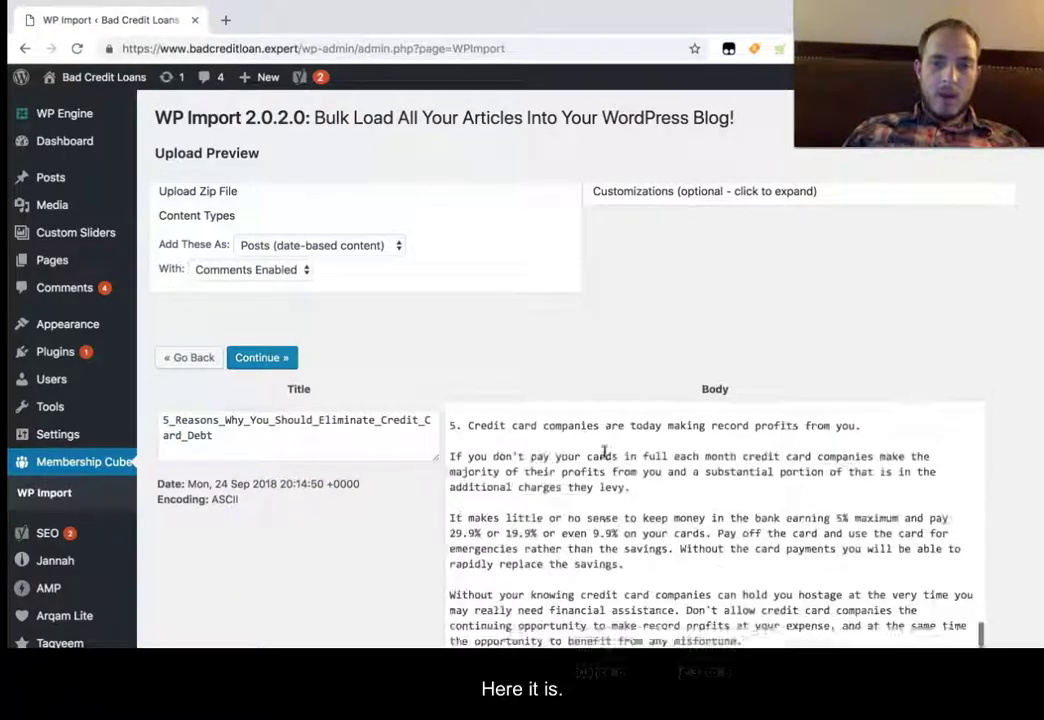
scroll(604, 453, "down", 4)
scroll(602, 450, "down", 3)
scroll(610, 430, "up", 2)
scroll(634, 396, "down", 2)
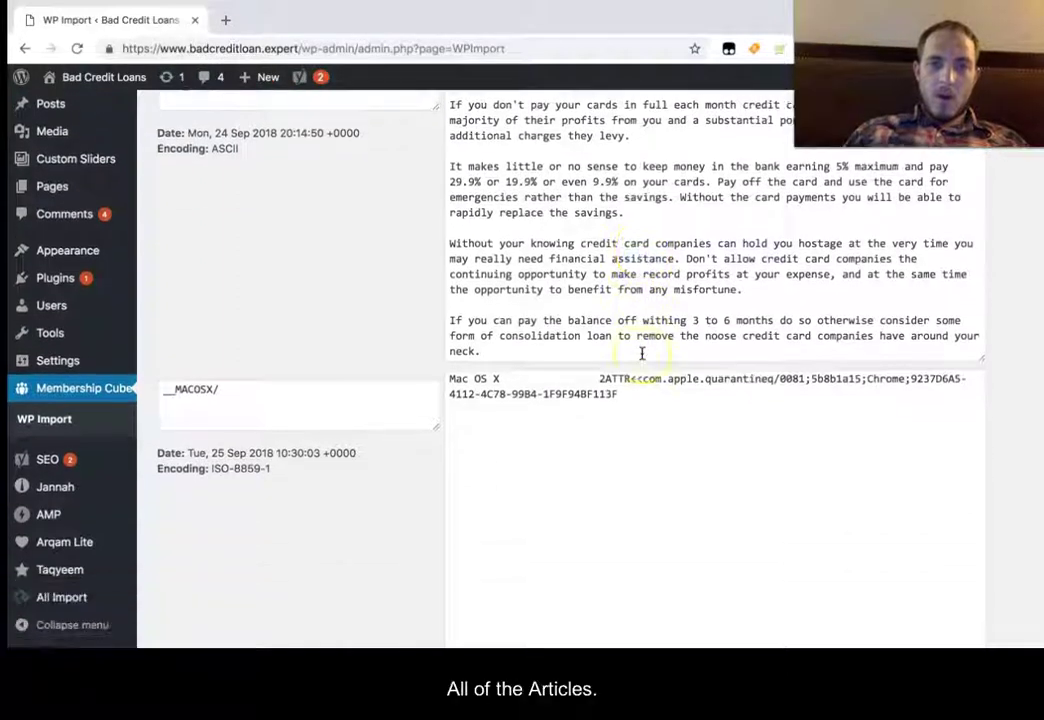
scroll(642, 353, "up", 2)
scroll(354, 426, "down", 1)
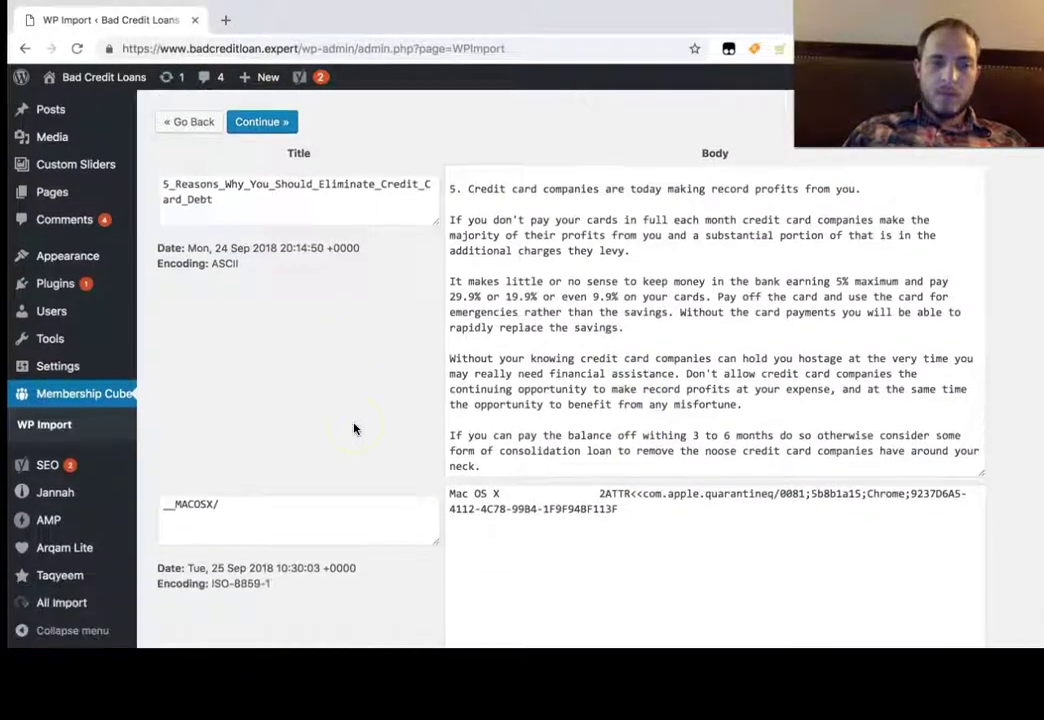
scroll(354, 426, "down", 1)
scroll(353, 429, "down", 2)
scroll(353, 429, "down", 1)
scroll(353, 429, "down", 2)
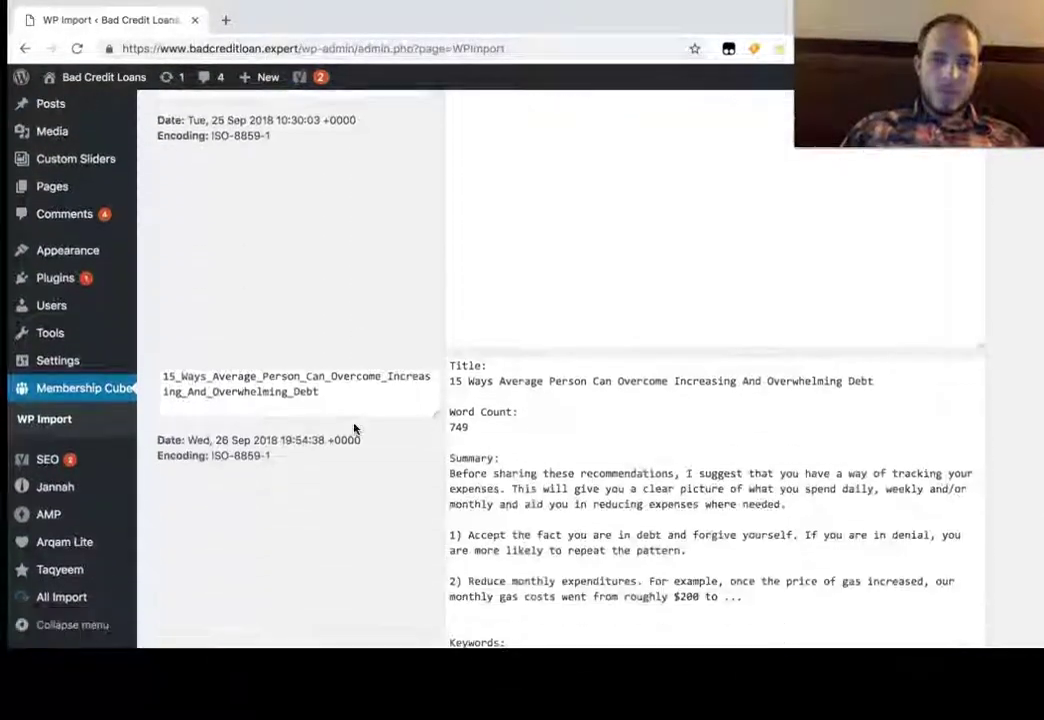
scroll(353, 429, "down", 1)
scroll(353, 429, "down", 1)
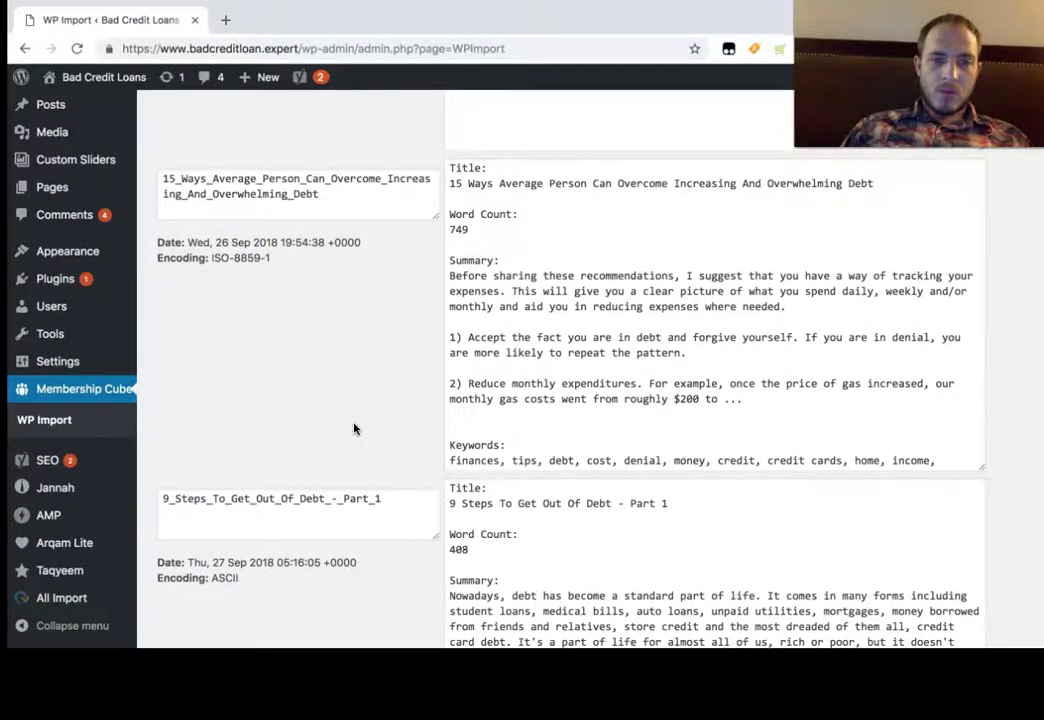
scroll(353, 429, "down", 1)
scroll(353, 429, "down", 3)
scroll(353, 429, "down", 2)
scroll(353, 429, "down", 4)
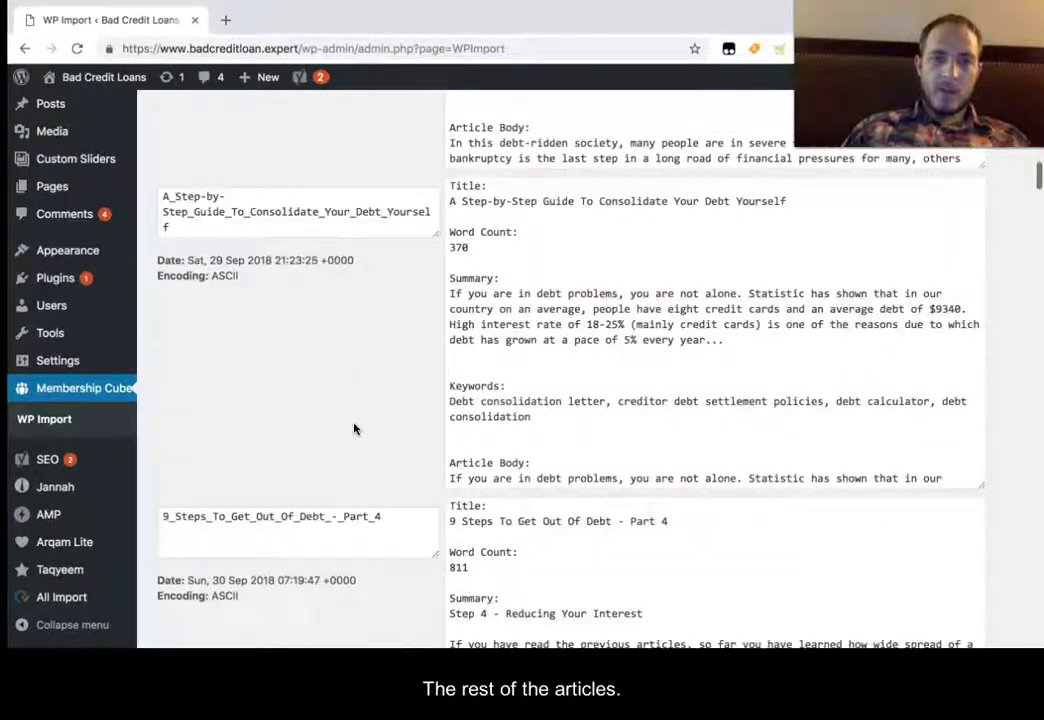
scroll(353, 429, "down", 5)
scroll(353, 429, "down", 5)
scroll(353, 429, "down", 2)
scroll(353, 429, "down", 3)
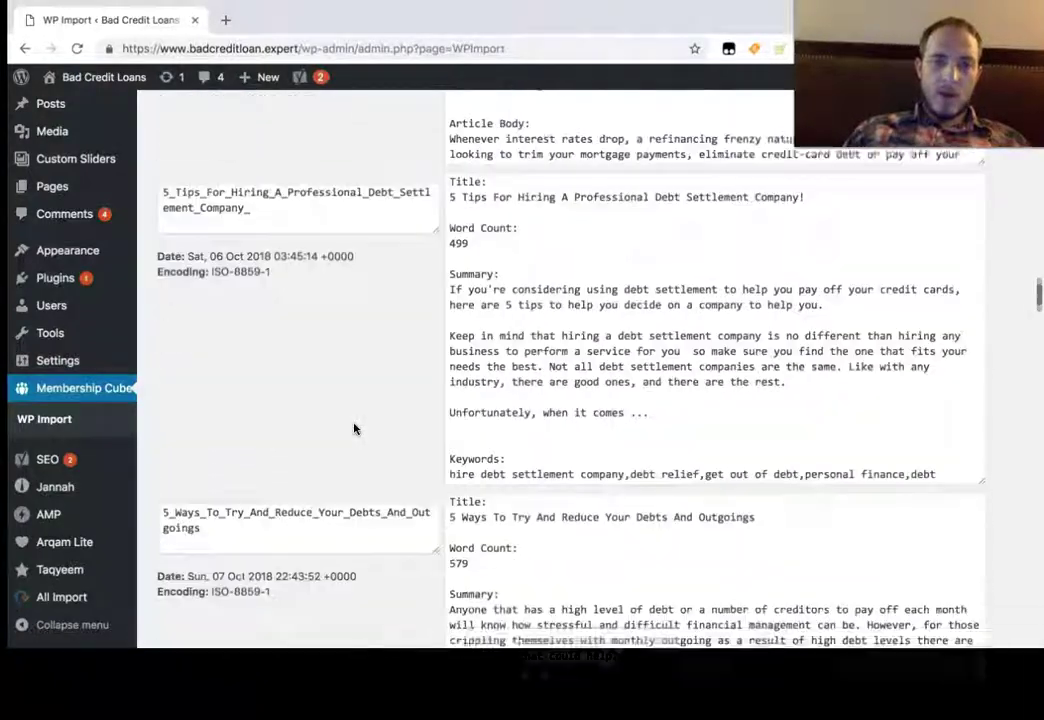
scroll(353, 429, "up", 4)
scroll(353, 429, "up", 10)
scroll(353, 429, "up", 10)
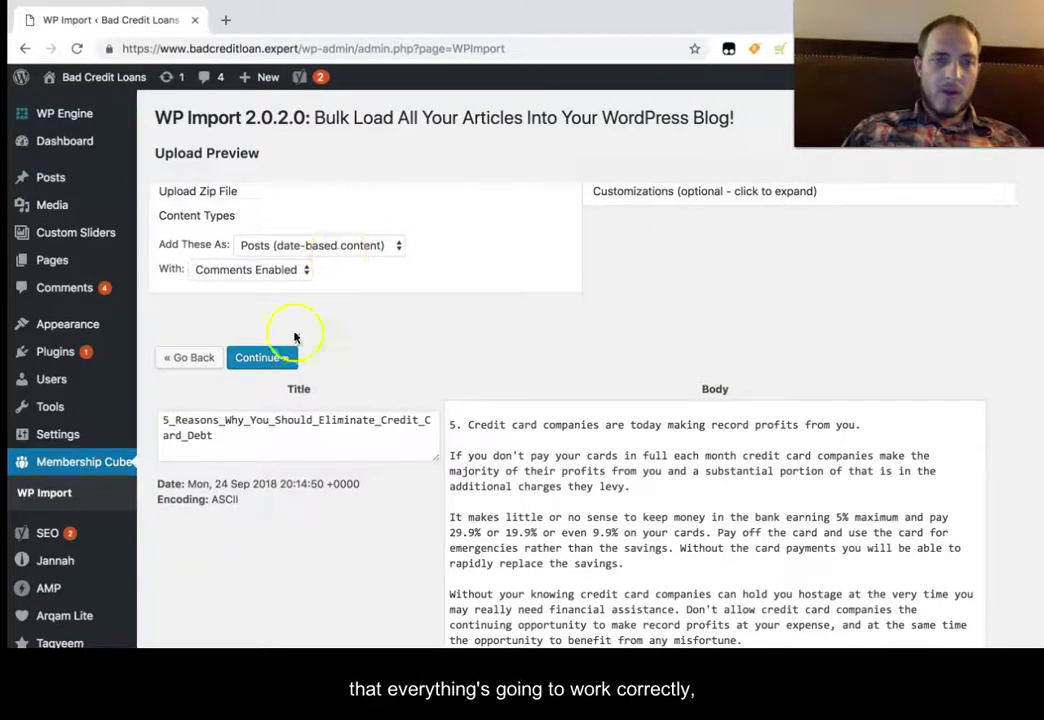
left_click(268, 362)
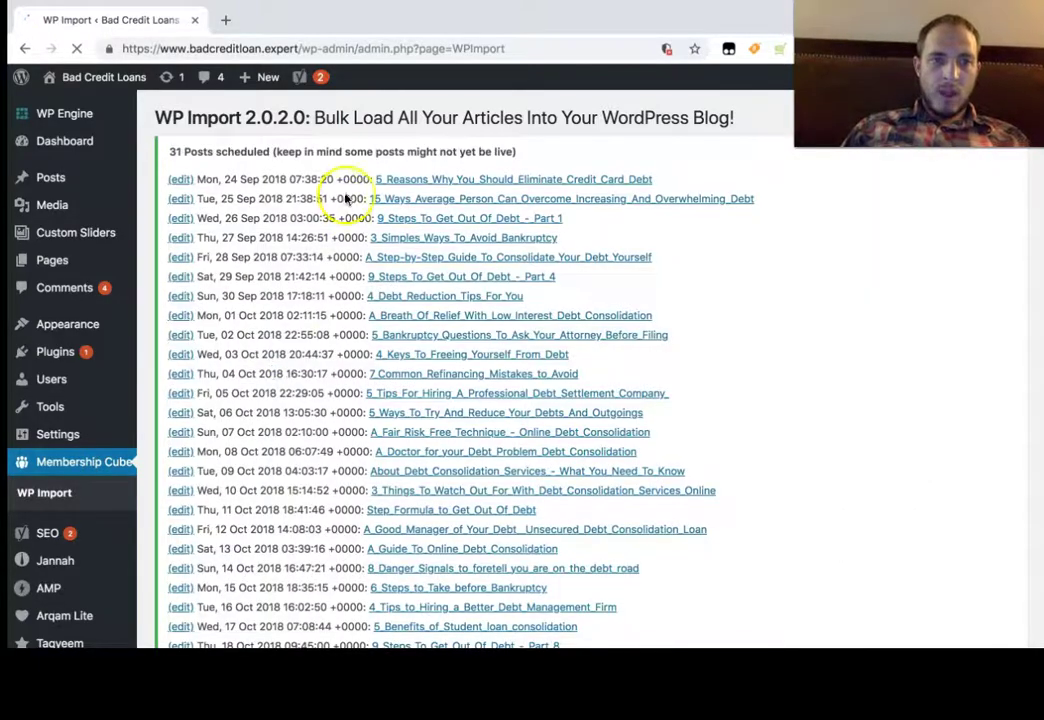
Step: Review the 31 scheduled posts and view '5_Reasons_Why_You_Should_Eliminate_Credit_Card_Debt' on the live site
scroll(330, 230, "down", 3)
scroll(328, 232, "down", 5)
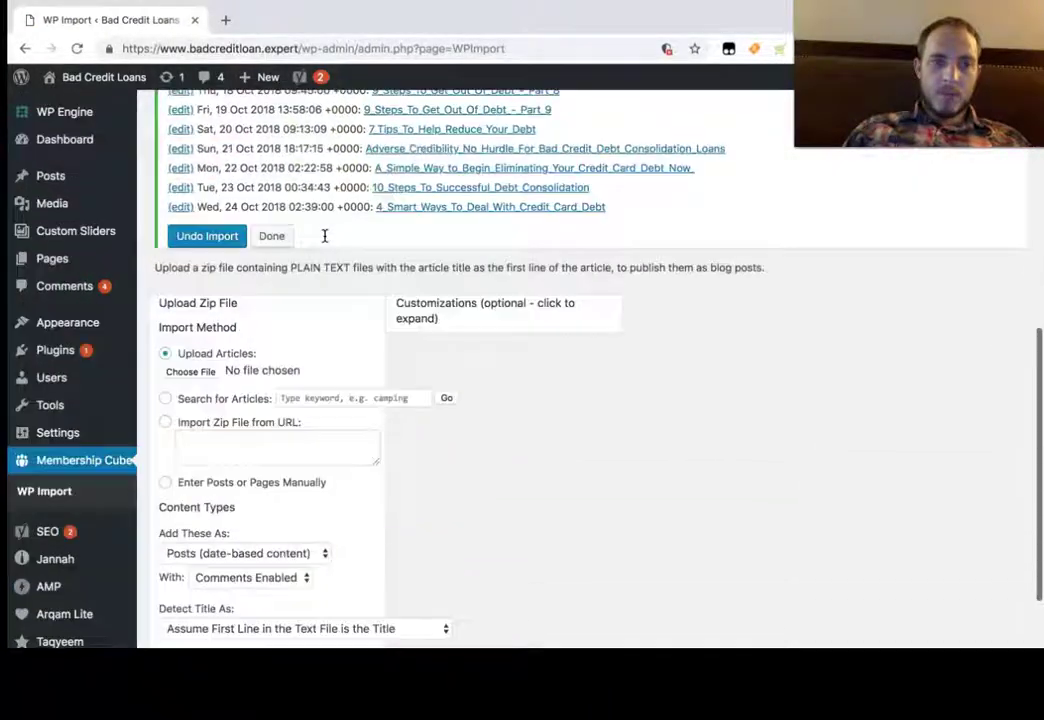
scroll(326, 234, "up", 10)
scroll(325, 236, "down", 5)
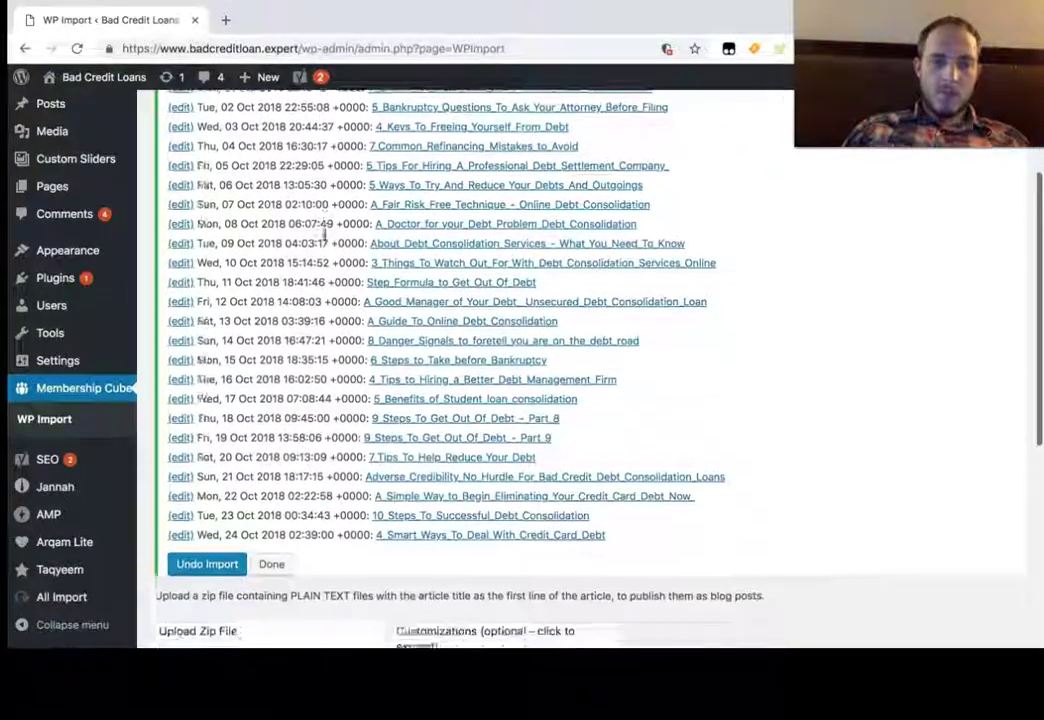
scroll(325, 234, "down", 2)
scroll(325, 234, "up", 3)
scroll(325, 234, "up", 3)
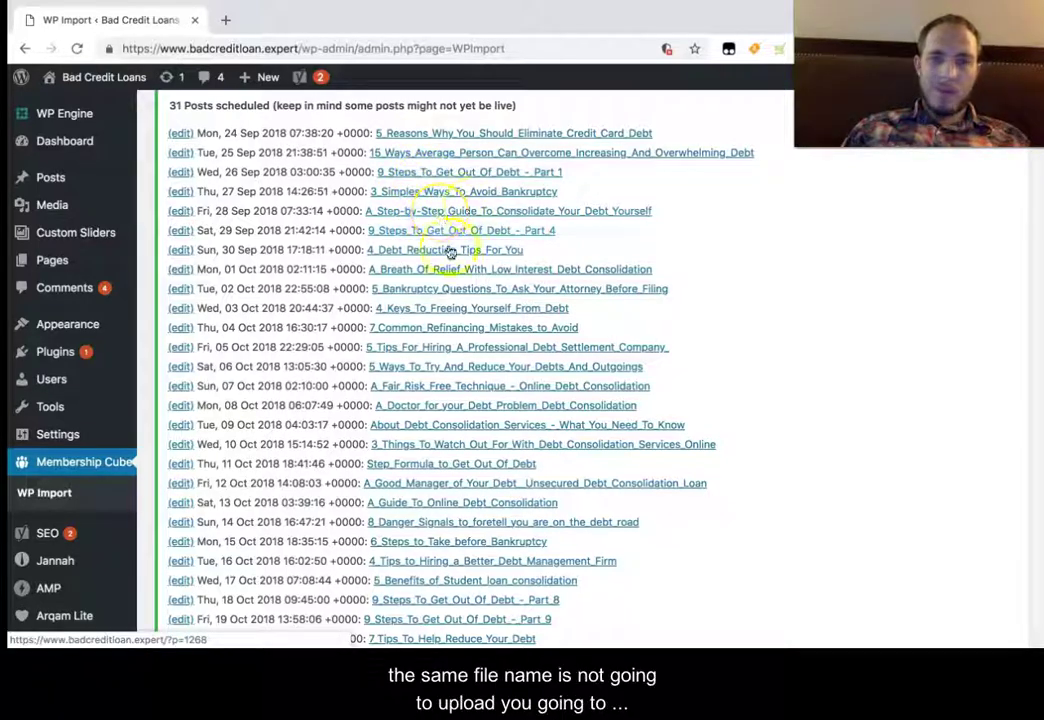
scroll(441, 335, "down", 3)
scroll(441, 335, "down", 3)
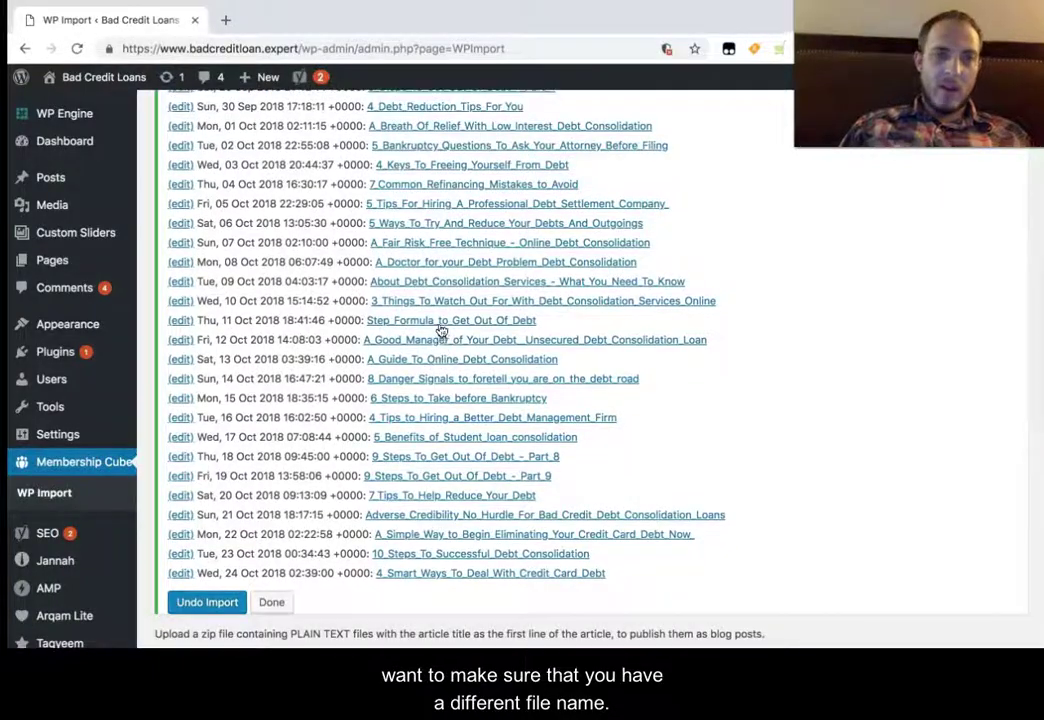
scroll(439, 335, "down", 3)
scroll(212, 290, "up", 5)
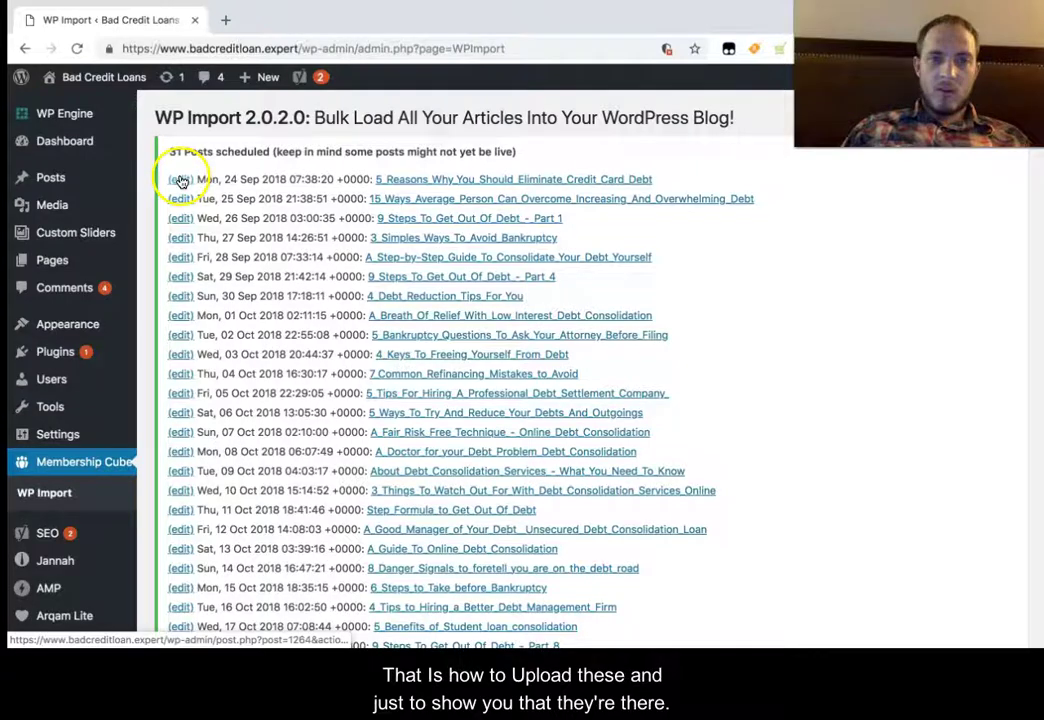
left_click(558, 179)
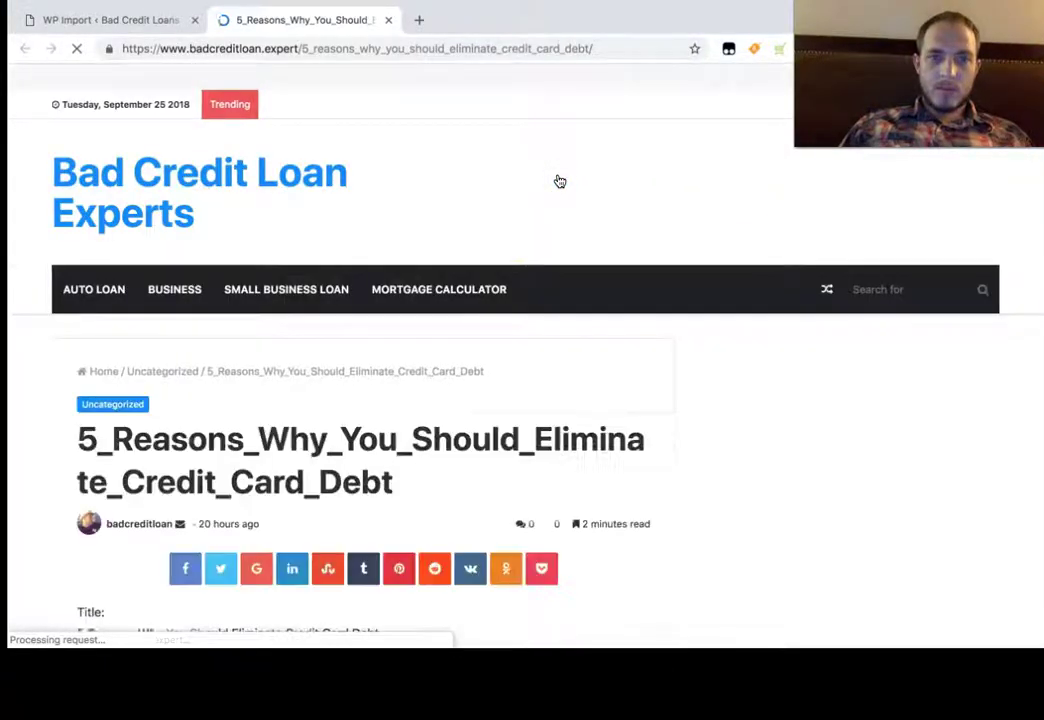
left_click(440, 302)
scroll(440, 305, "down", 4)
scroll(440, 305, "down", 2)
scroll(440, 305, "down", 2)
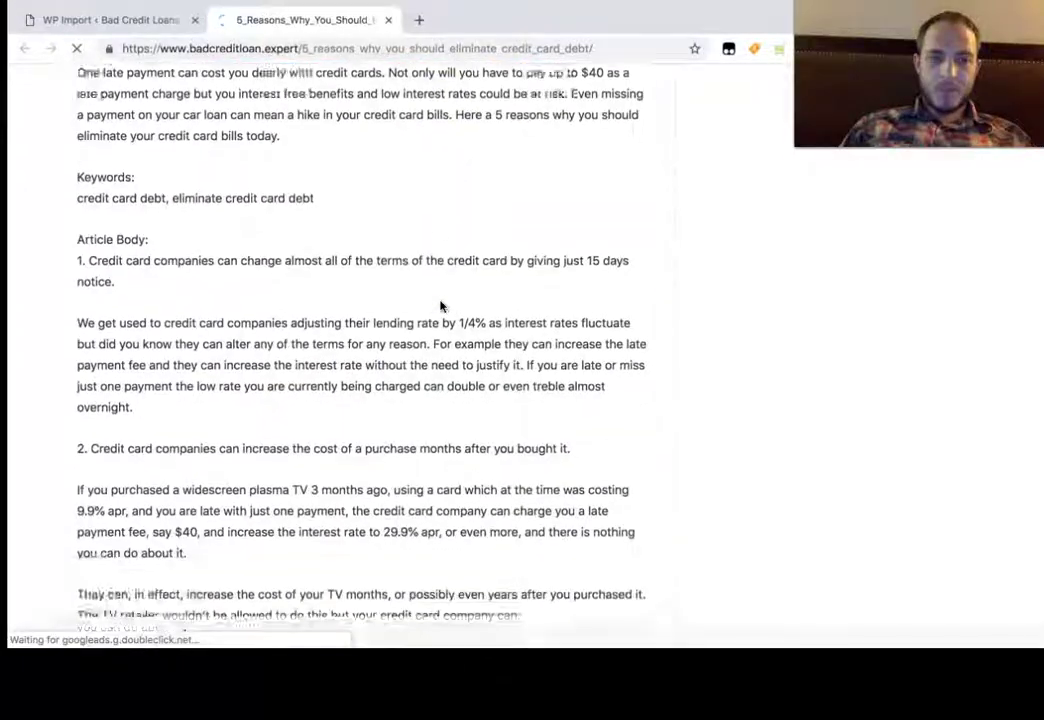
scroll(440, 305, "down", 3)
scroll(440, 305, "down", 4)
scroll(440, 305, "down", 4)
scroll(440, 305, "up", 3)
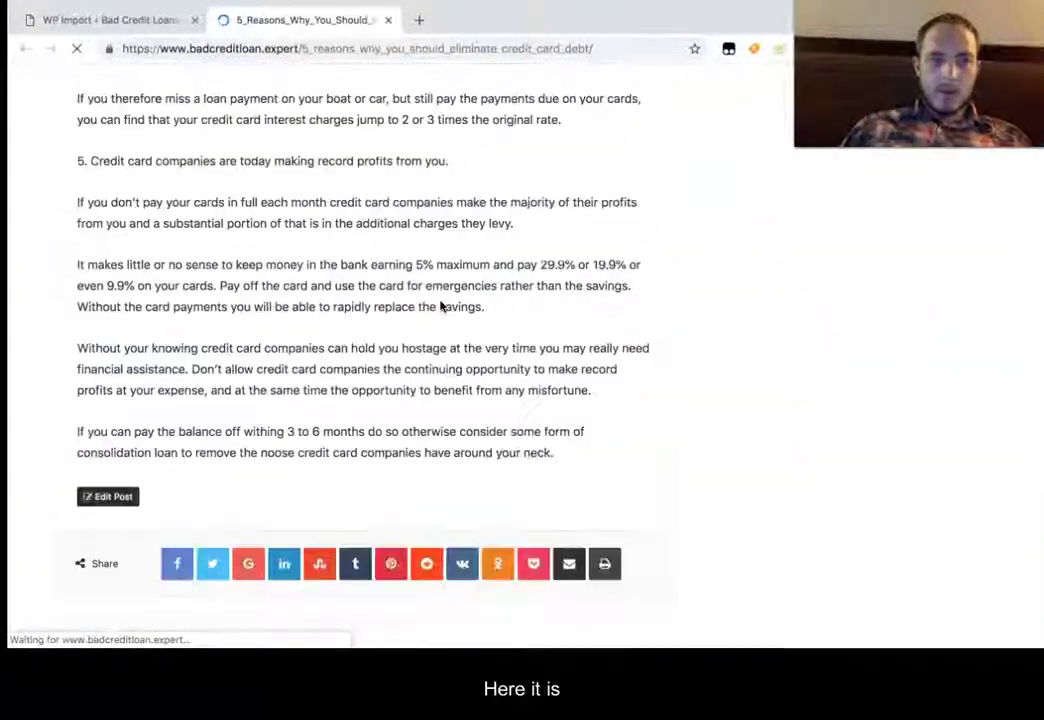
scroll(440, 305, "up", 3)
scroll(440, 305, "up", 3)
scroll(440, 305, "up", 3)
scroll(440, 305, "up", 2)
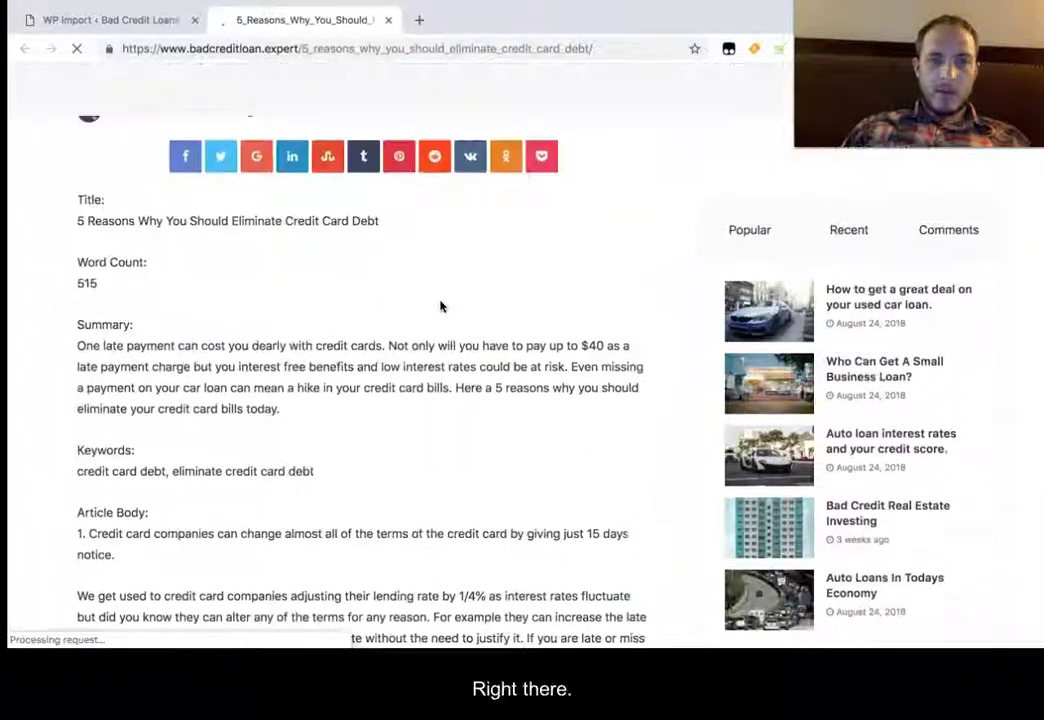
scroll(440, 305, "up", 1)
scroll(440, 305, "up", 3)
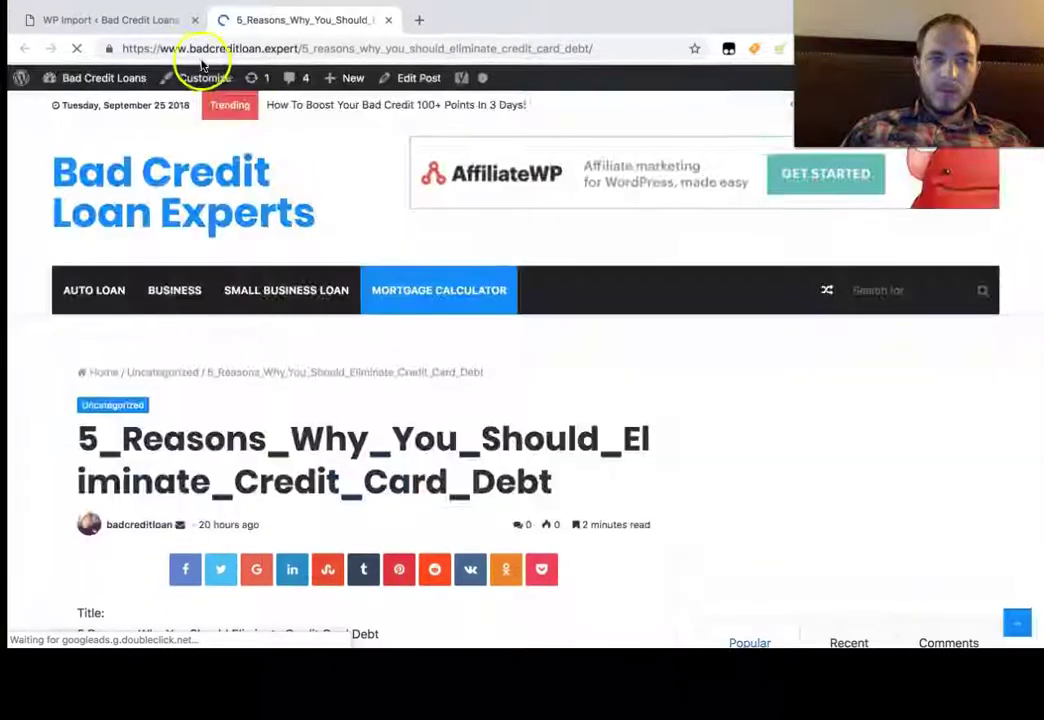
scroll(338, 370, "down", 2)
scroll(338, 372, "down", 1)
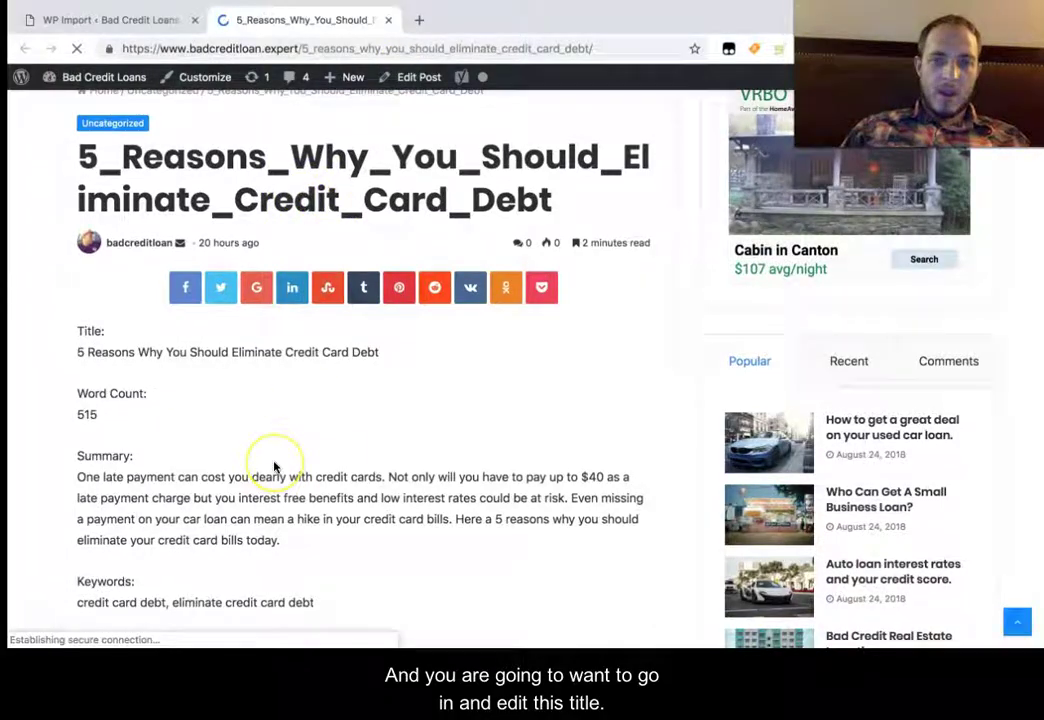
scroll(273, 461, "down", 10)
scroll(275, 467, "down", 1)
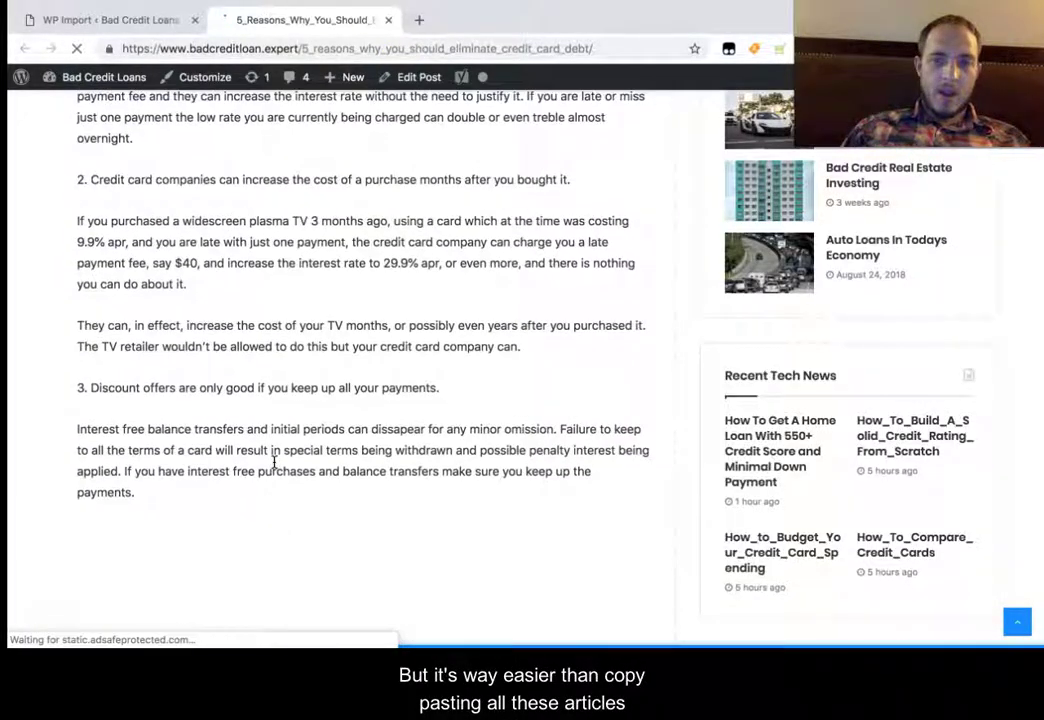
scroll(275, 467, "down", 3)
scroll(273, 461, "down", 3)
scroll(274, 460, "up", 5)
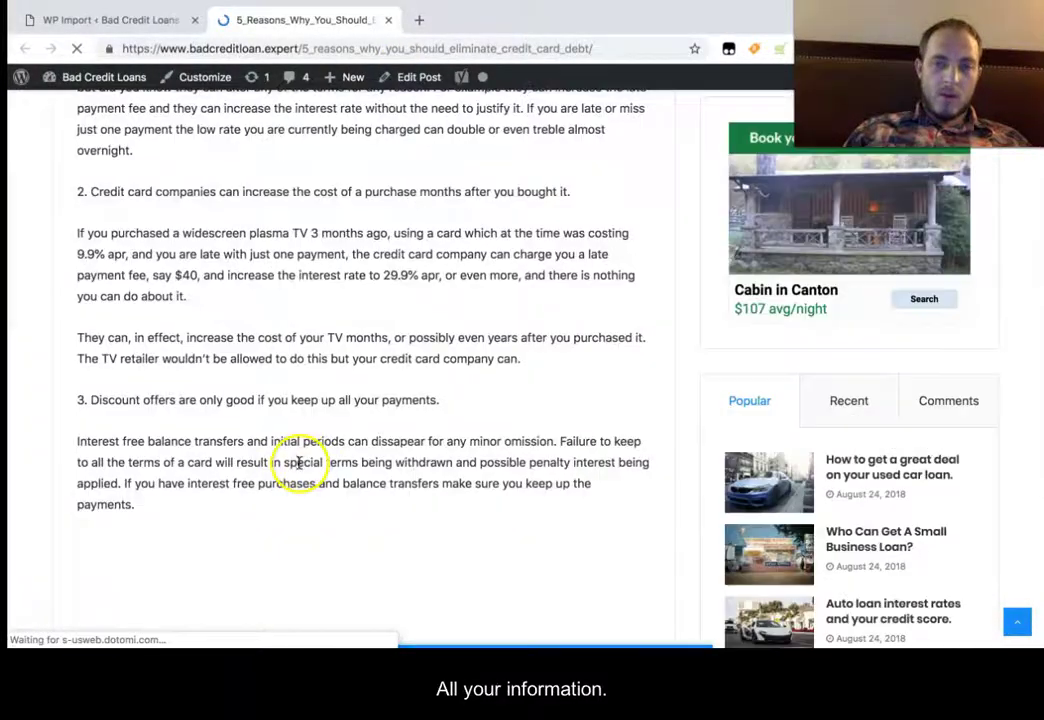
scroll(296, 459, "down", 2)
scroll(298, 462, "down", 1)
scroll(298, 462, "down", 3)
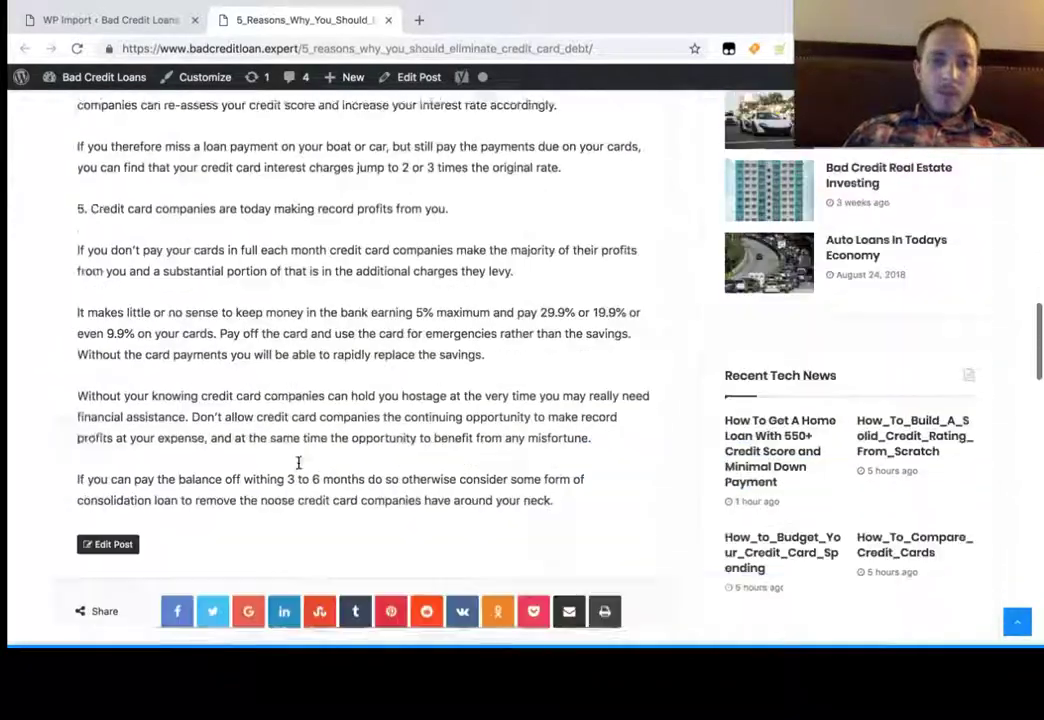
scroll(298, 462, "down", 1)
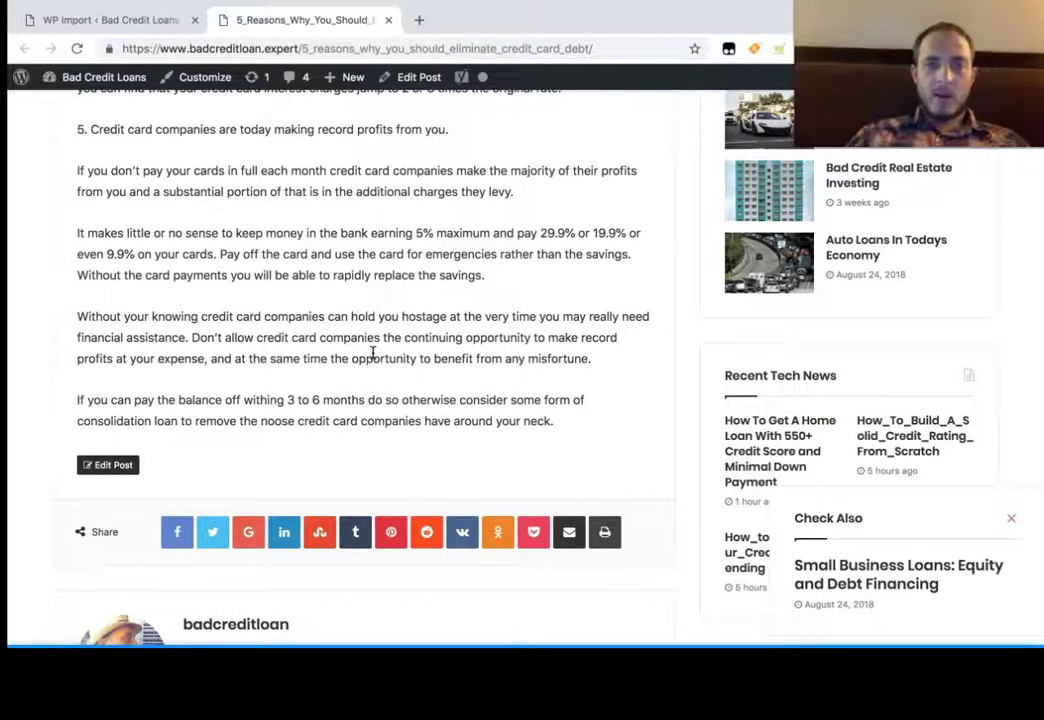
left_click(391, 280)
scroll(392, 285, "down", 4)
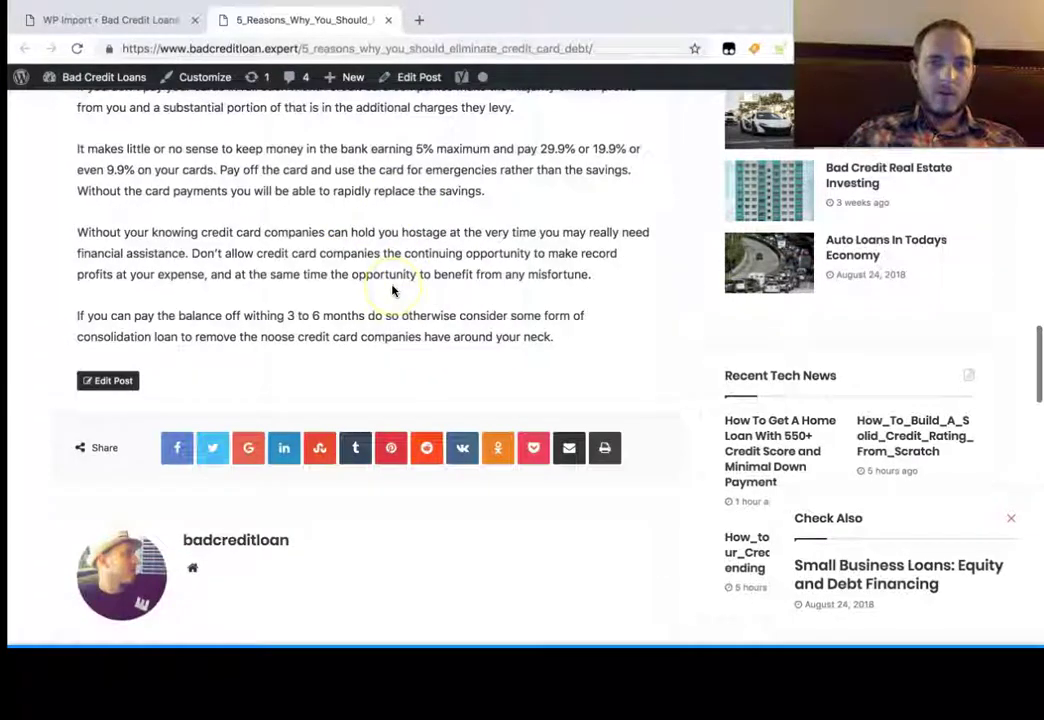